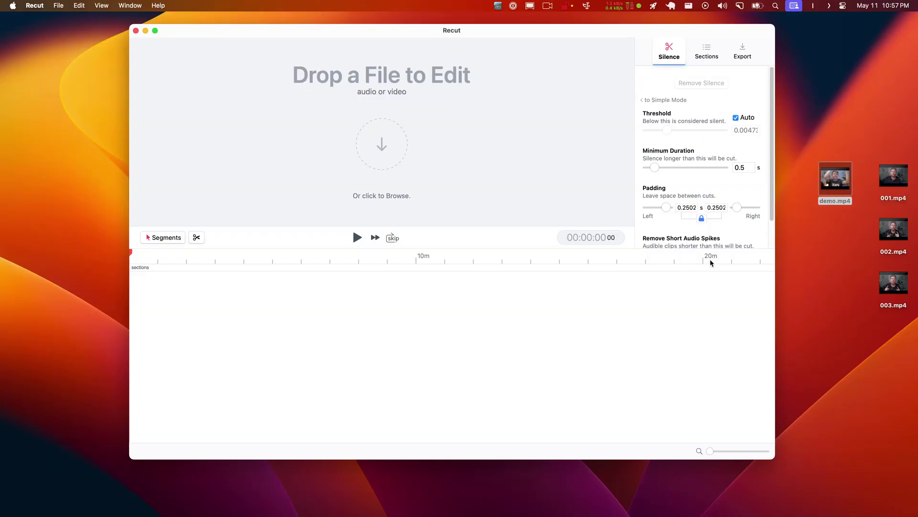
- Load demo.mp4 into a new project and keep two silent stretches as audio
{"action": "left_click_drag", "start_coordinate": [835, 180], "coordinate": [435, 337]}
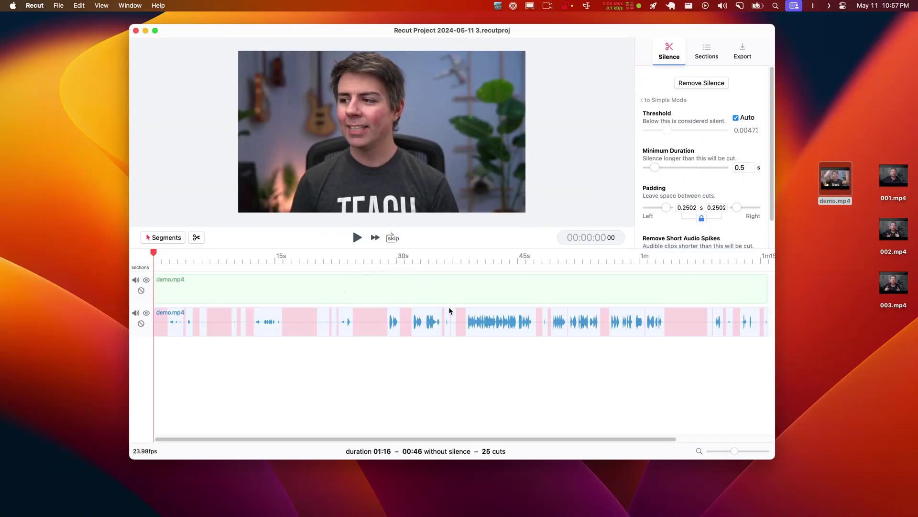
{"action": "left_click", "coordinate": [256, 322]}
{"action": "left_click", "coordinate": [297, 325]}
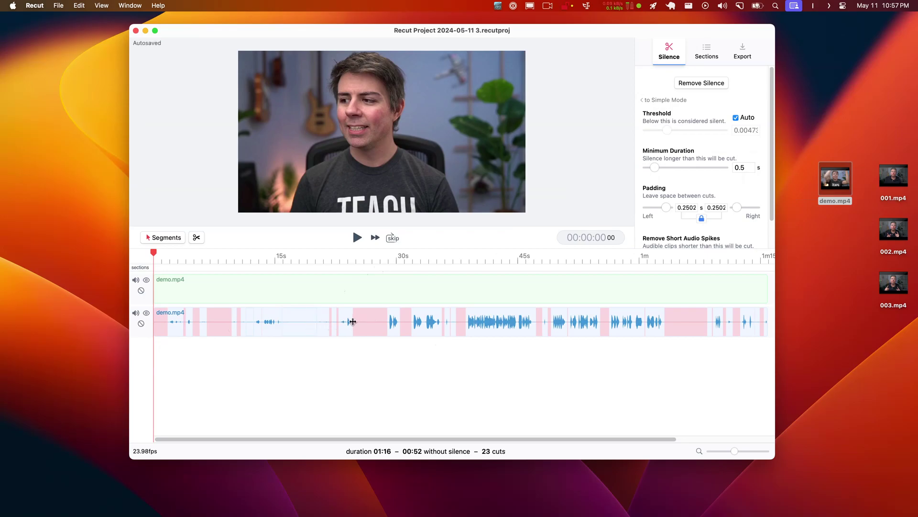
- Adjust the start and end of a silence cut, undoing the shortening
{"action": "mouse_move", "coordinate": [353, 323]}
{"action": "left_mouse_down"}
{"action": "mouse_move", "coordinate": [344, 329]}
{"action": "mouse_move", "coordinate": [388, 328]}
{"action": "mouse_move", "coordinate": [349, 325]}
{"action": "left_mouse_up"}
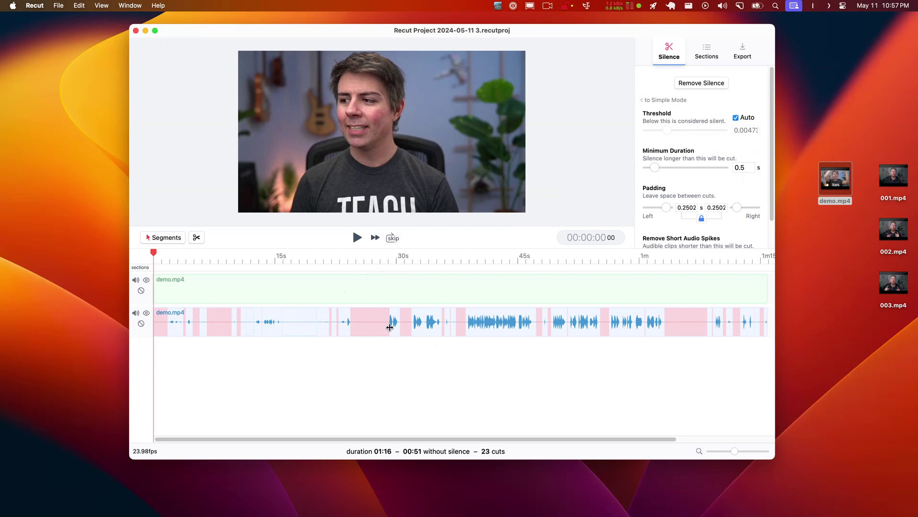
{"action": "left_click_drag", "start_coordinate": [389, 329], "coordinate": [386, 328]}
{"action": "key", "text": "super+z"}
- Widen the cut padding to 0.7090 s, then reduce it back to 0.0417 s
{"action": "left_click_drag", "start_coordinate": [668, 209], "coordinate": [661, 209]}
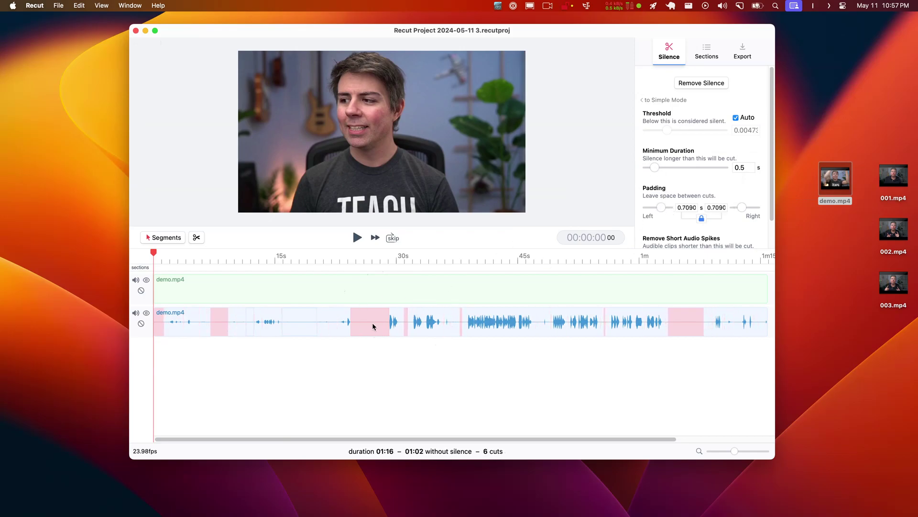
{"action": "left_click_drag", "start_coordinate": [661, 209], "coordinate": [669, 212]}
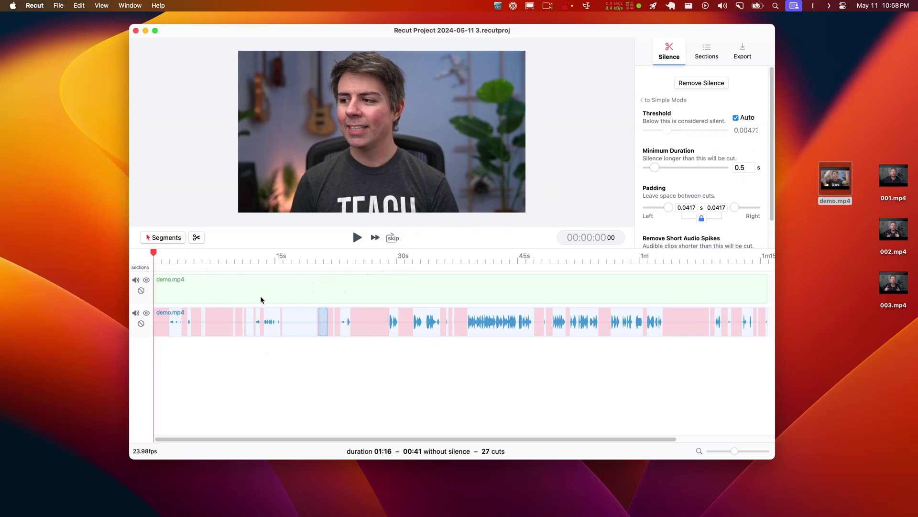
- Switch the timeline to Clips mode and test sliding the demo.mp4 clip back into place
{"action": "left_click", "coordinate": [158, 237]}
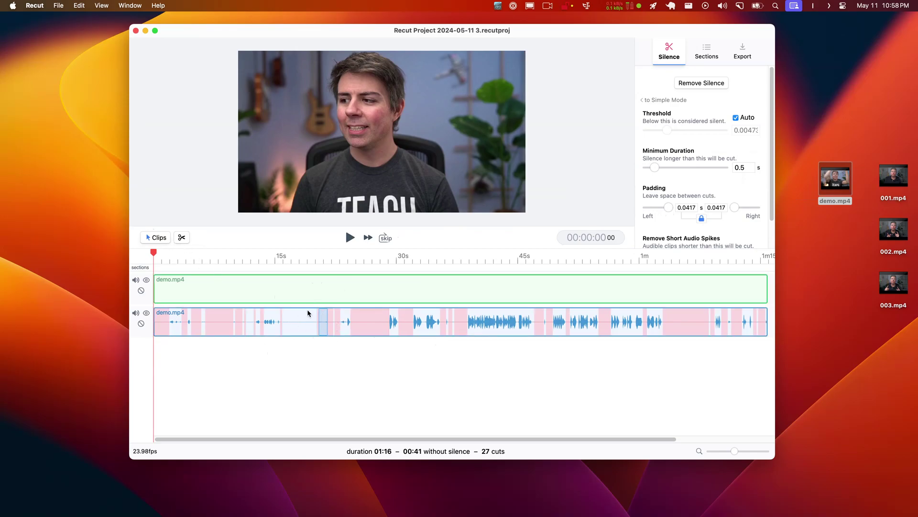
{"action": "left_click_drag", "start_coordinate": [309, 304], "coordinate": [282, 300]}
{"action": "left_click", "coordinate": [316, 358]}
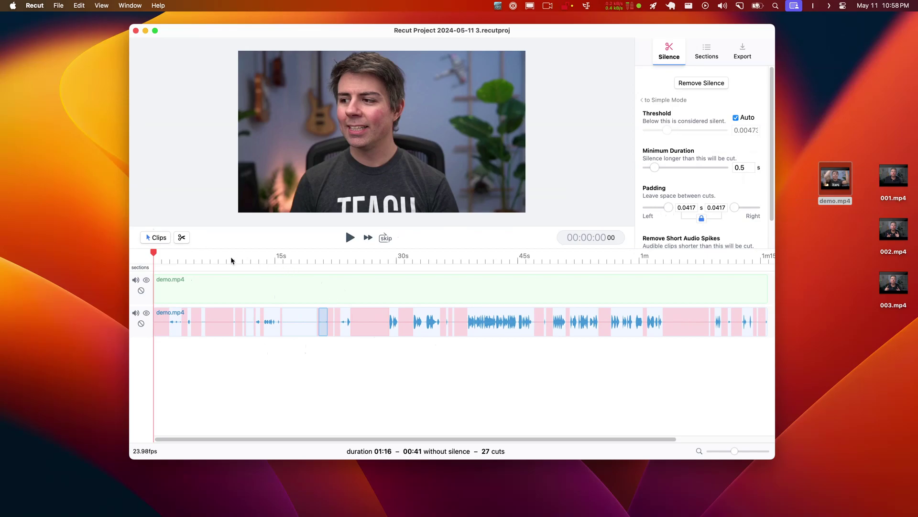
{"action": "left_click_drag", "start_coordinate": [287, 294], "coordinate": [281, 299]}
- Split the demo.mp4 clips at about 22 s and 24 s and delete the short piece
{"action": "left_click_drag", "start_coordinate": [244, 261], "coordinate": [340, 269]}
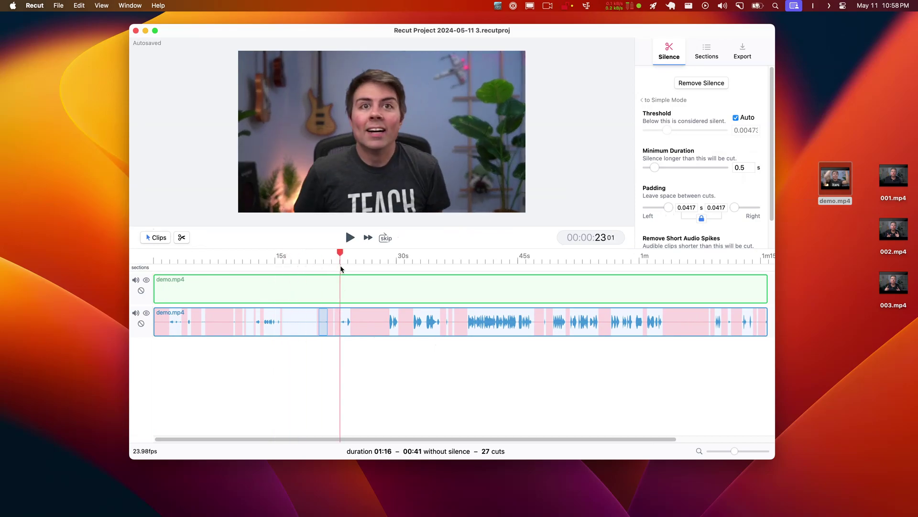
{"action": "left_click", "coordinate": [183, 238]}
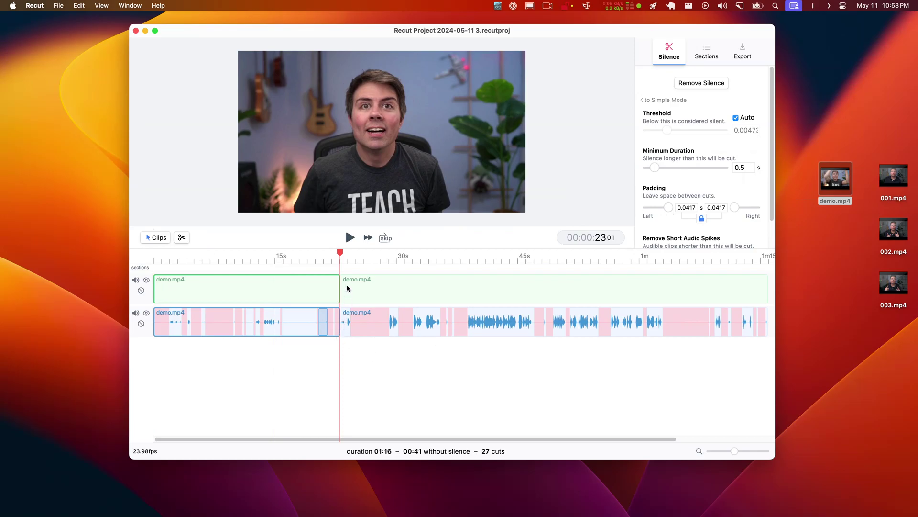
{"action": "left_click", "coordinate": [351, 255]}
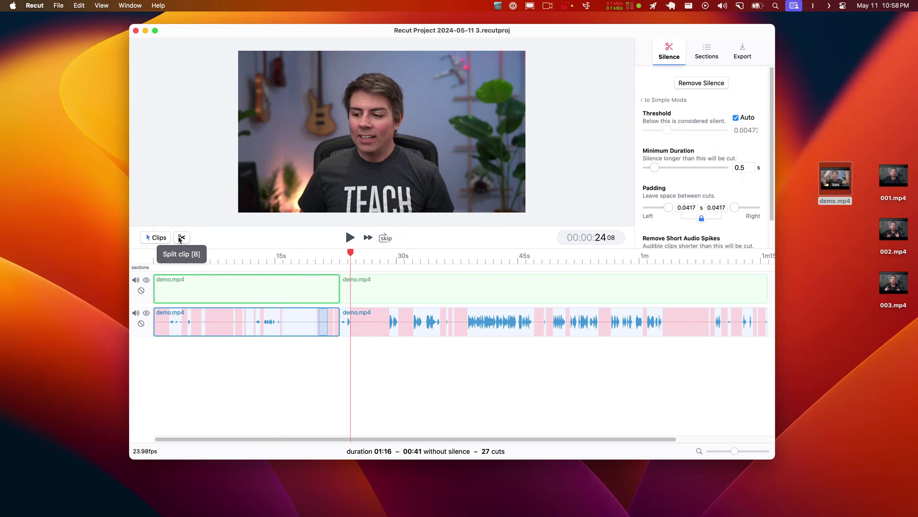
{"action": "key", "text": "b"}
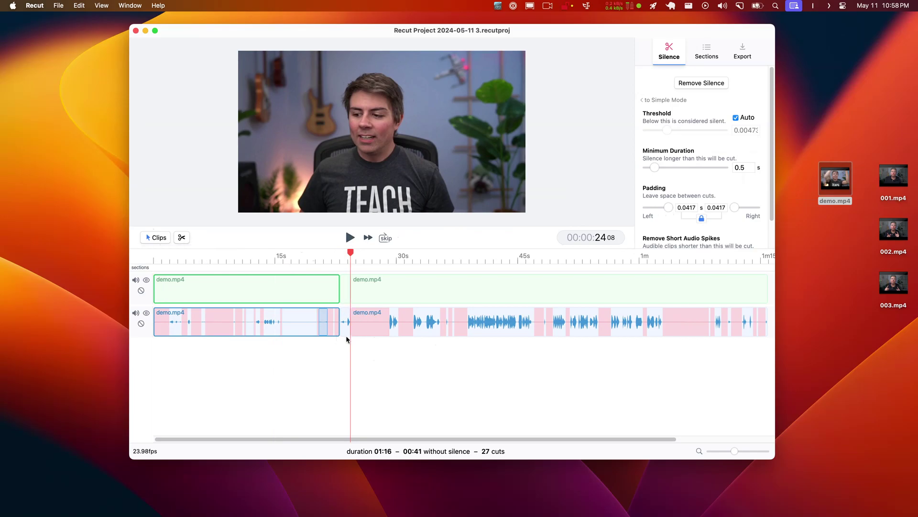
{"action": "left_click", "coordinate": [347, 291]}
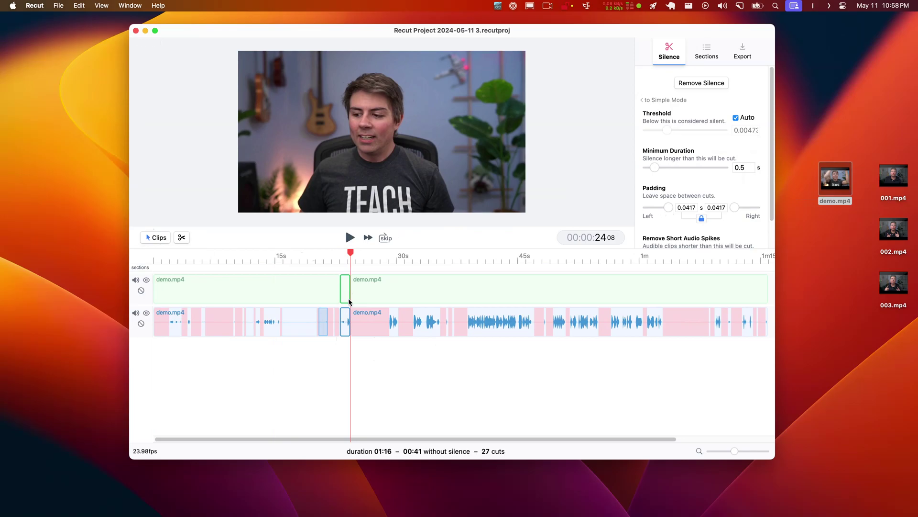
{"action": "key", "text": "Delete"}
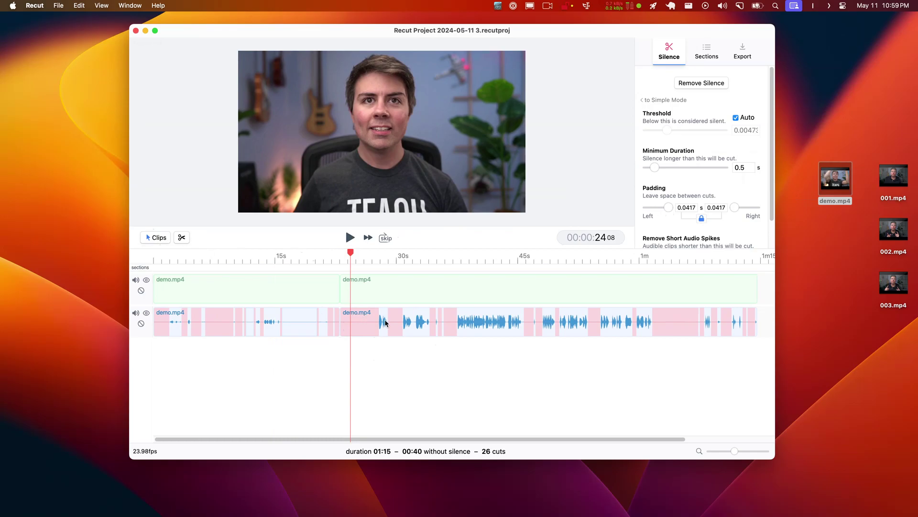
- Undo an extension of the second clip's start and place the playhead at 26 s
{"action": "left_click_drag", "start_coordinate": [341, 316], "coordinate": [331, 315]}
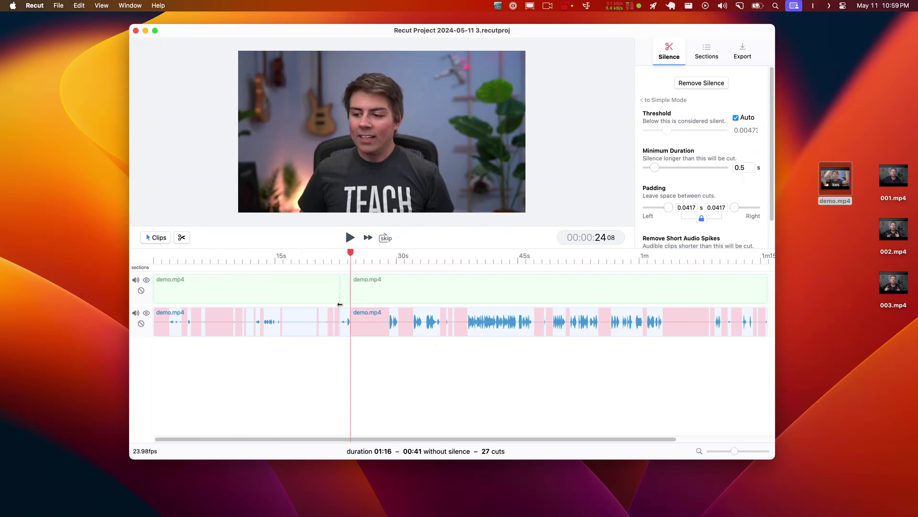
{"action": "key", "text": "super+z"}
{"action": "left_click_drag", "start_coordinate": [351, 254], "coordinate": [364, 252]}
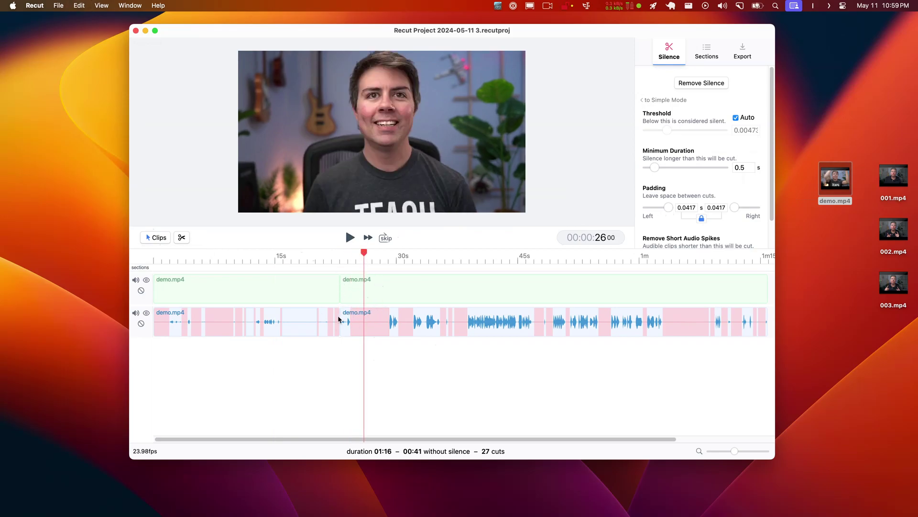
- Trim both ends of the second demo.mp4 clip and return the playhead to about 21 s
{"action": "left_click", "coordinate": [346, 296]}
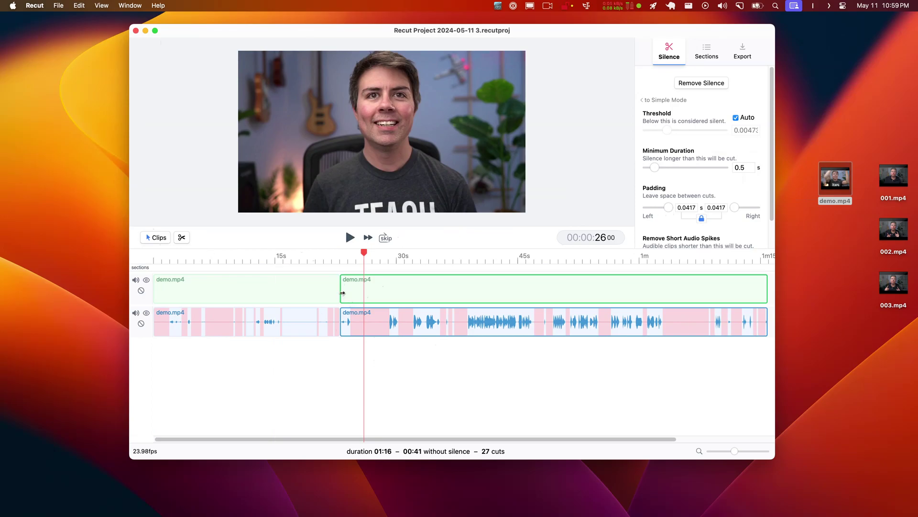
{"action": "mouse_move", "coordinate": [342, 293]}
{"action": "left_mouse_down"}
{"action": "mouse_move", "coordinate": [367, 293]}
{"action": "mouse_move", "coordinate": [341, 295]}
{"action": "left_mouse_up"}
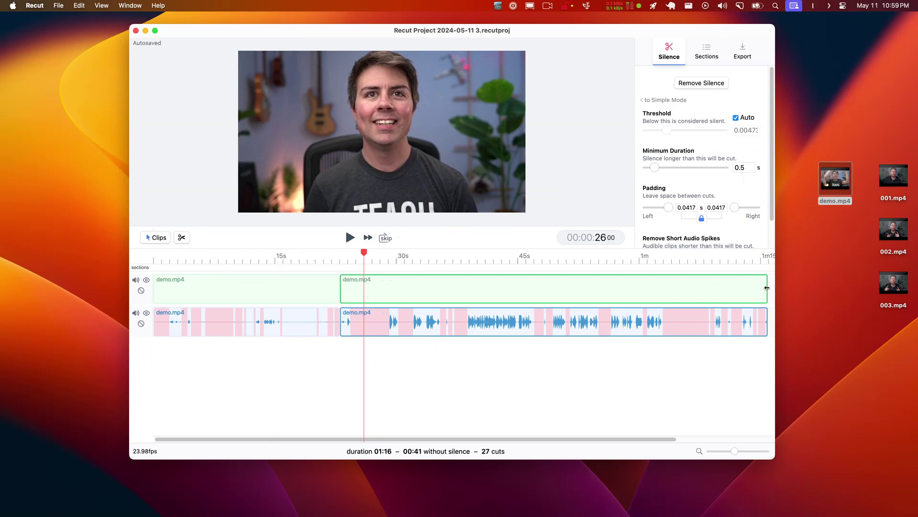
{"action": "left_click_drag", "start_coordinate": [763, 287], "coordinate": [743, 289]}
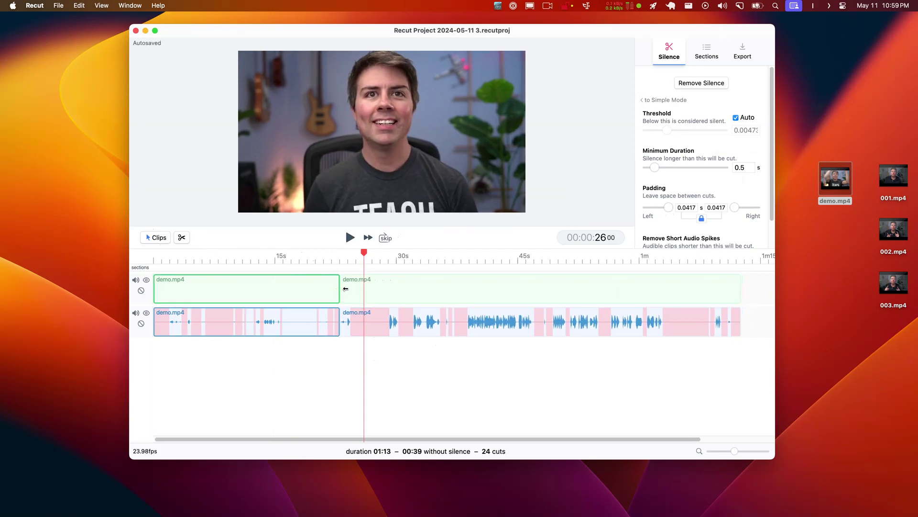
{"action": "left_click_drag", "start_coordinate": [342, 287], "coordinate": [351, 287]}
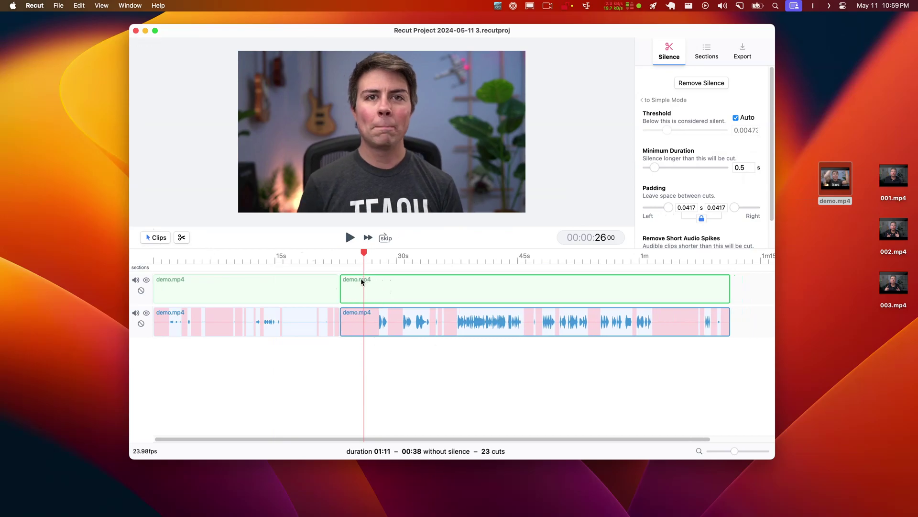
{"action": "left_click_drag", "start_coordinate": [361, 258], "coordinate": [331, 257]}
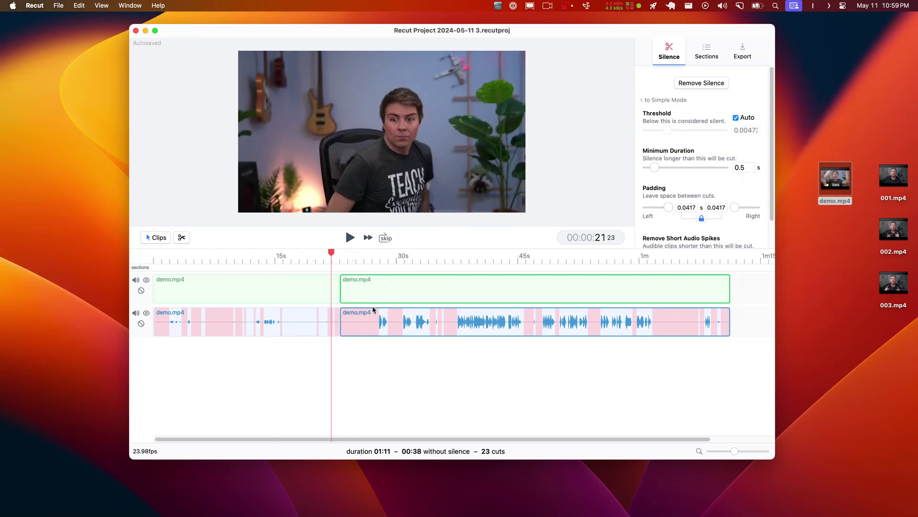
- Add 001.mp4 to the timeline as new tracks, then undo it
{"action": "left_click", "coordinate": [365, 343]}
{"action": "left_click_drag", "start_coordinate": [625, 439], "coordinate": [738, 433]}
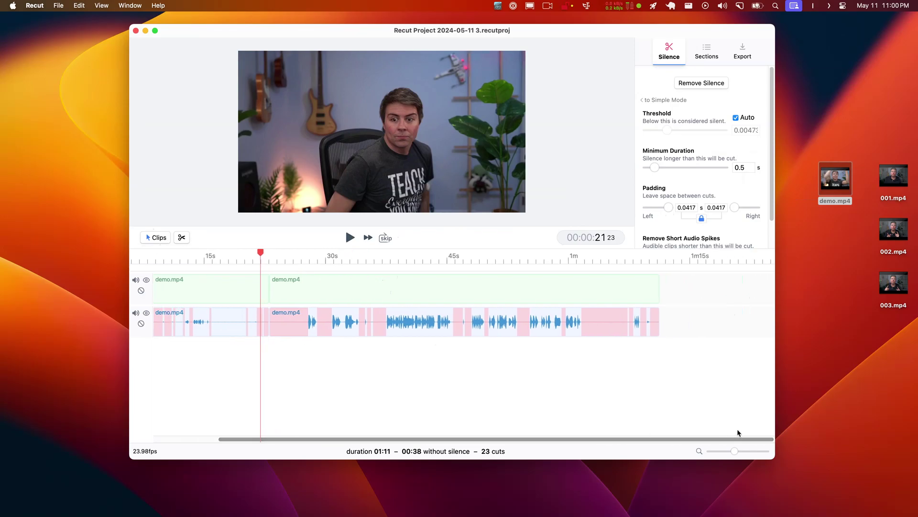
{"action": "left_click_drag", "start_coordinate": [894, 177], "coordinate": [530, 347]}
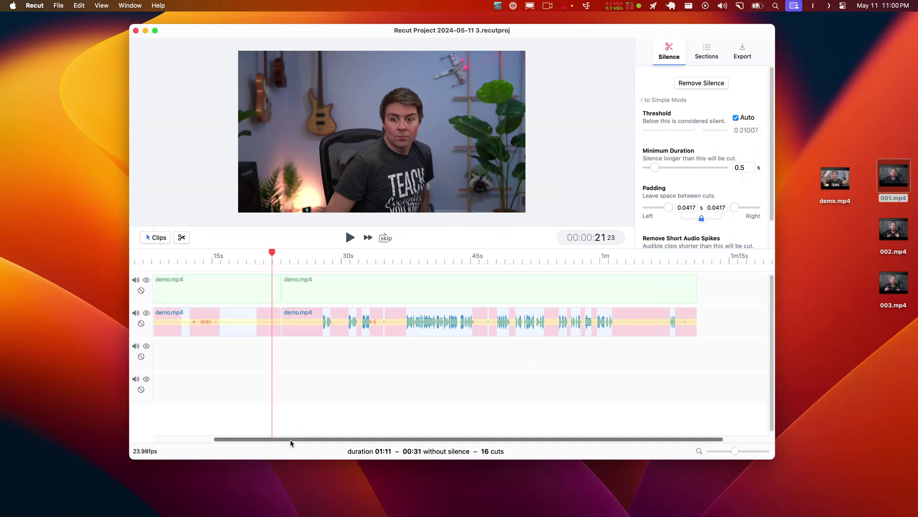
{"action": "left_click_drag", "start_coordinate": [290, 439], "coordinate": [190, 440]}
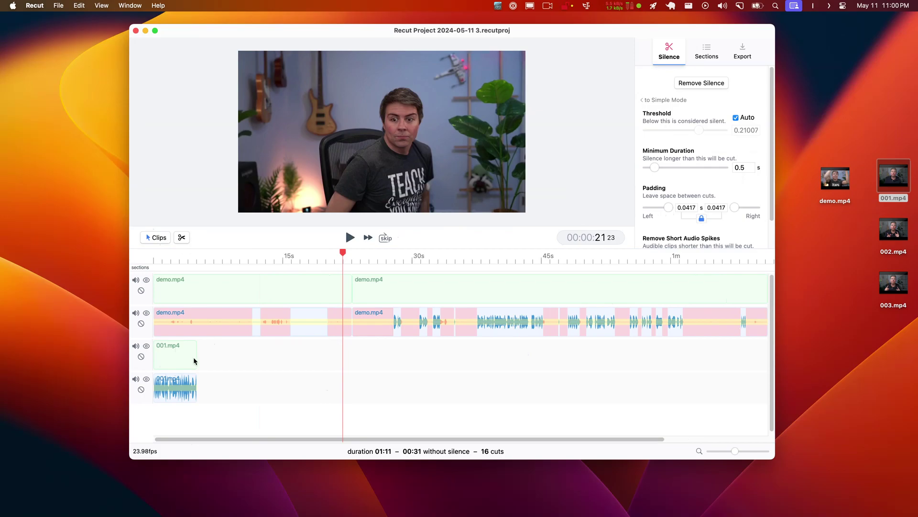
{"action": "key", "text": "super+z"}
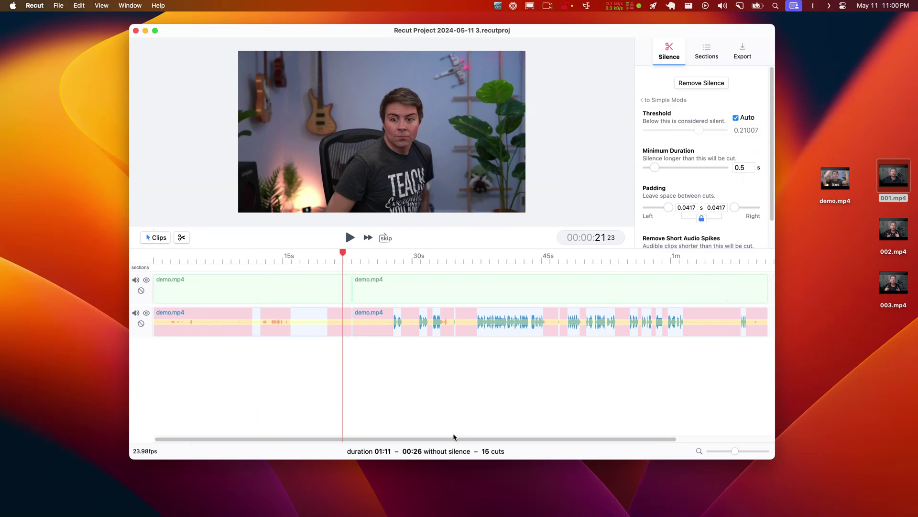
- Add 001.mp4 side-by-side on the timeline and move its clips later
{"action": "left_click_drag", "start_coordinate": [453, 439], "coordinate": [593, 439]}
{"action": "left_click_drag", "start_coordinate": [882, 186], "coordinate": [673, 320]}
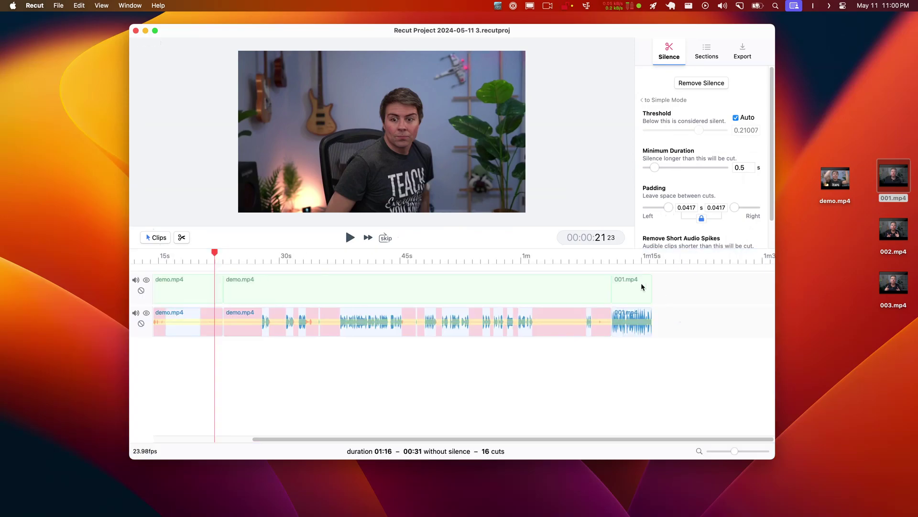
{"action": "left_click_drag", "start_coordinate": [640, 286], "coordinate": [672, 292]}
- Add 002.mp4 and 003.mp4 after 001.mp4, then delete all the added clips
{"action": "left_click", "coordinate": [893, 230]}
{"action": "left_click", "coordinate": [904, 287], "text": "super"}
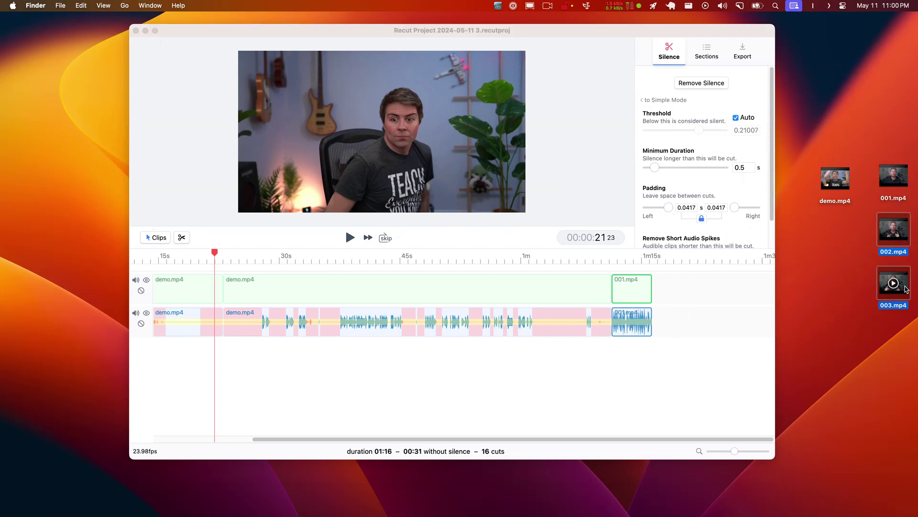
{"action": "left_click_drag", "start_coordinate": [905, 288], "coordinate": [698, 328]}
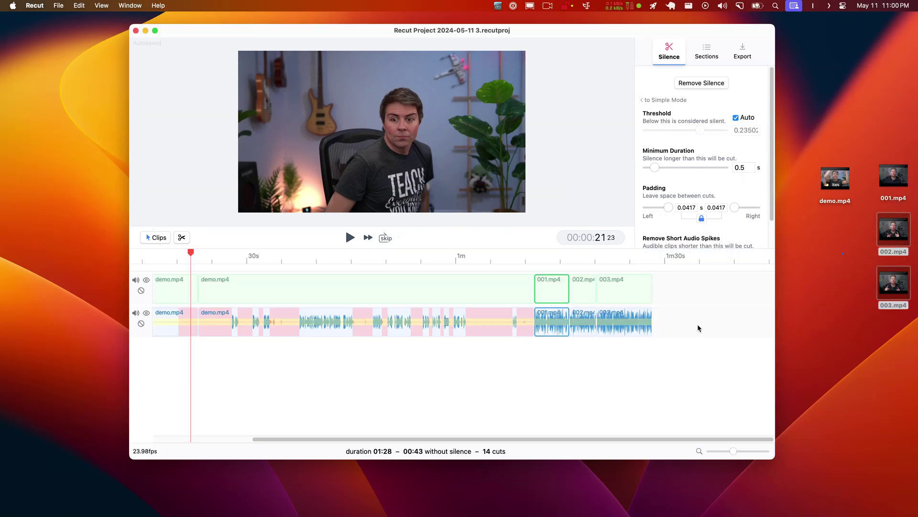
{"action": "left_click", "coordinate": [634, 291]}
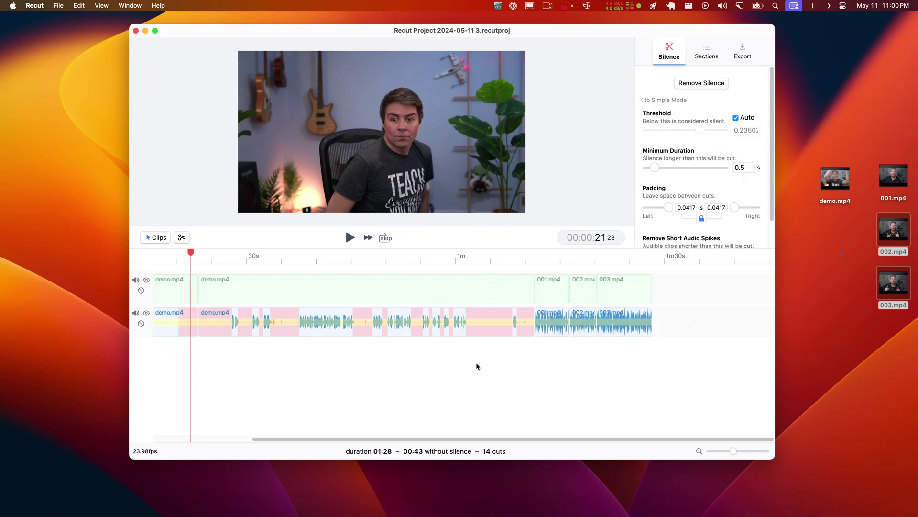
{"action": "left_click_drag", "start_coordinate": [397, 437], "coordinate": [263, 428]}
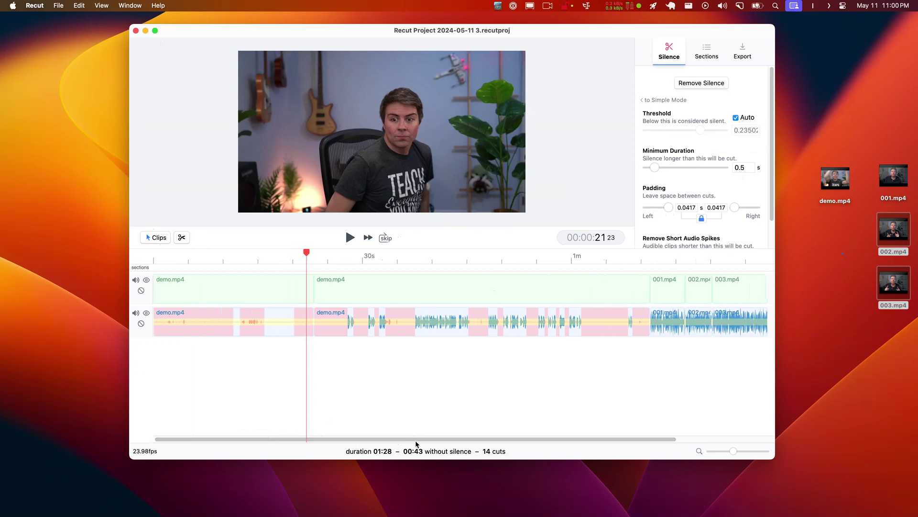
{"action": "scroll", "coordinate": [498, 413], "scroll_direction": "right", "scroll_amount": 3}
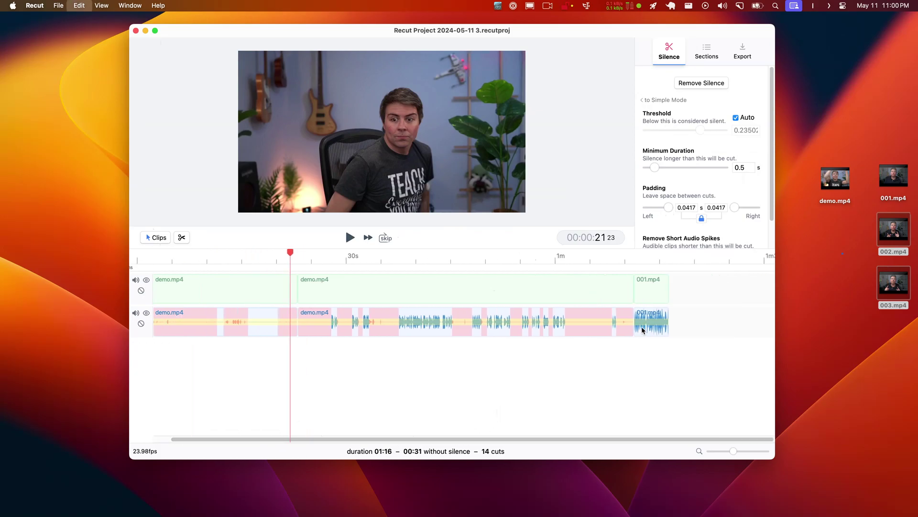
{"action": "key", "text": "BackSpace"}
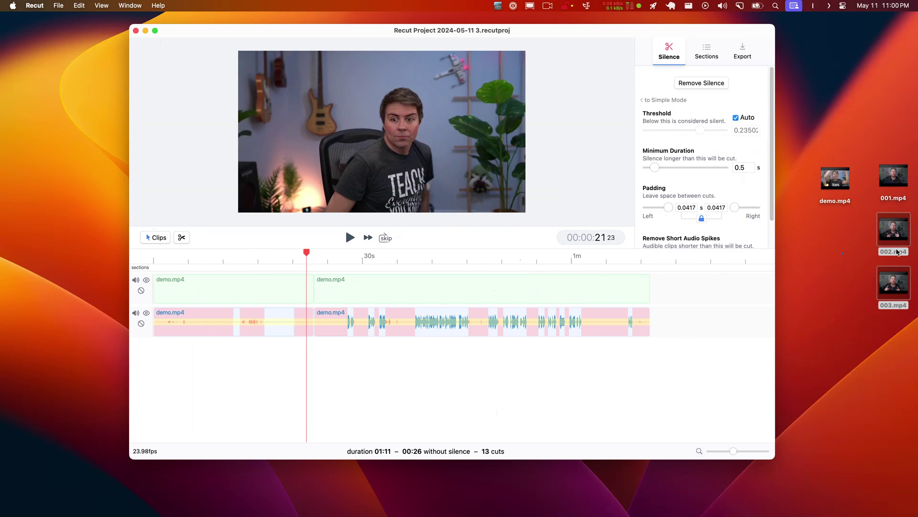
- Add 001.mp4 as new tracks and move its clips onto tracks 1–2 after demo.mp4
{"action": "left_click", "coordinate": [880, 268]}
{"action": "left_click_drag", "start_coordinate": [906, 188], "coordinate": [171, 384]}
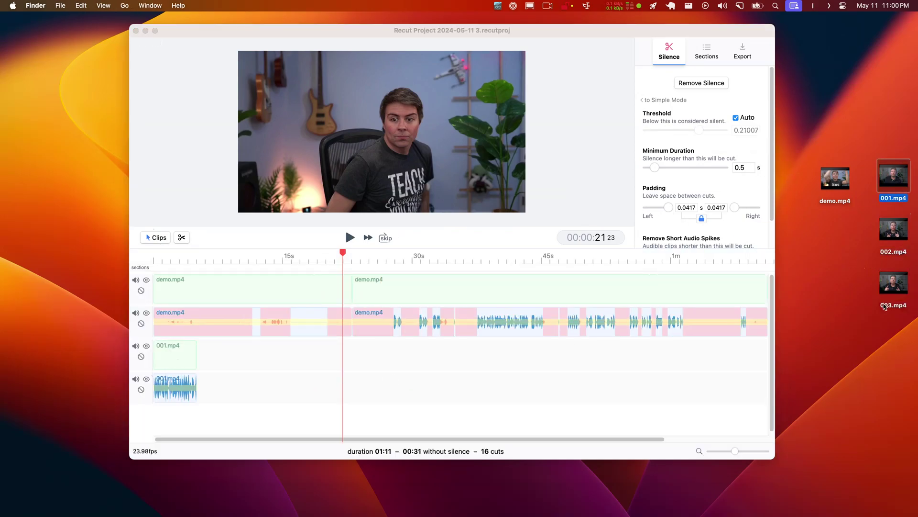
{"action": "left_click", "coordinate": [176, 363]}
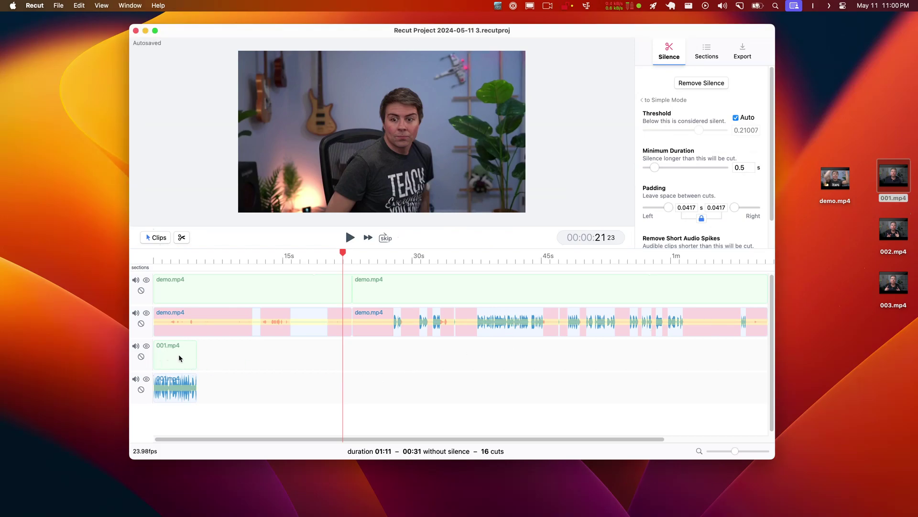
{"action": "left_click_drag", "start_coordinate": [180, 359], "coordinate": [651, 363]}
{"action": "scroll", "coordinate": [627, 440], "scroll_direction": "right", "scroll_amount": 5}
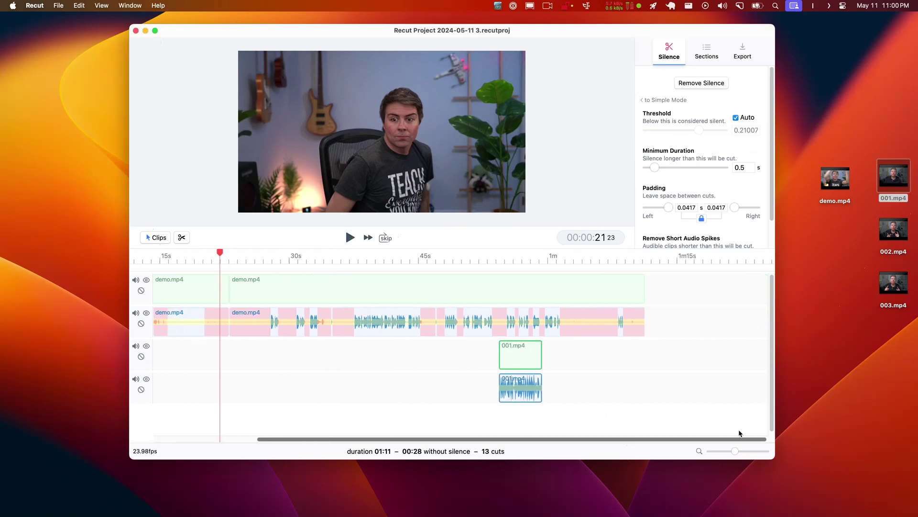
{"action": "left_click_drag", "start_coordinate": [524, 352], "coordinate": [663, 291]}
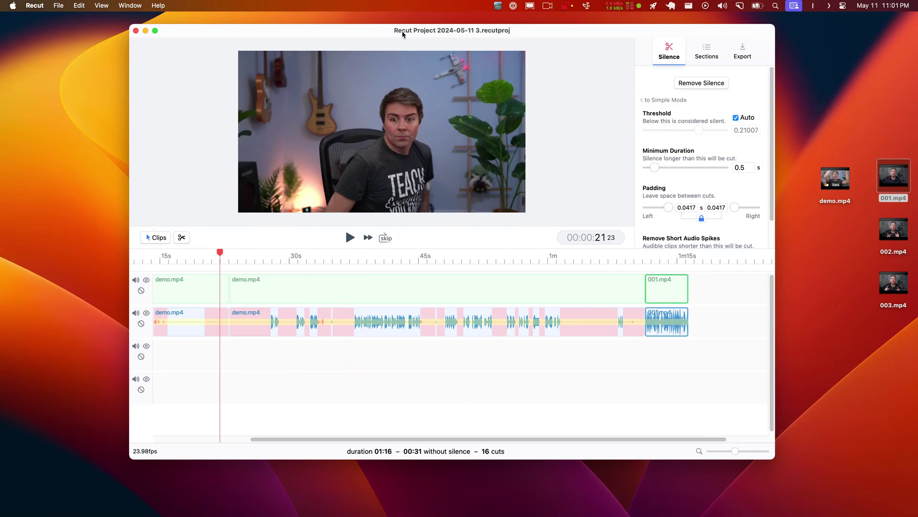
- Save the project and move 001.mp4 flush against the end of demo.mp4
{"action": "left_click_drag", "start_coordinate": [406, 30], "coordinate": [401, 31]}
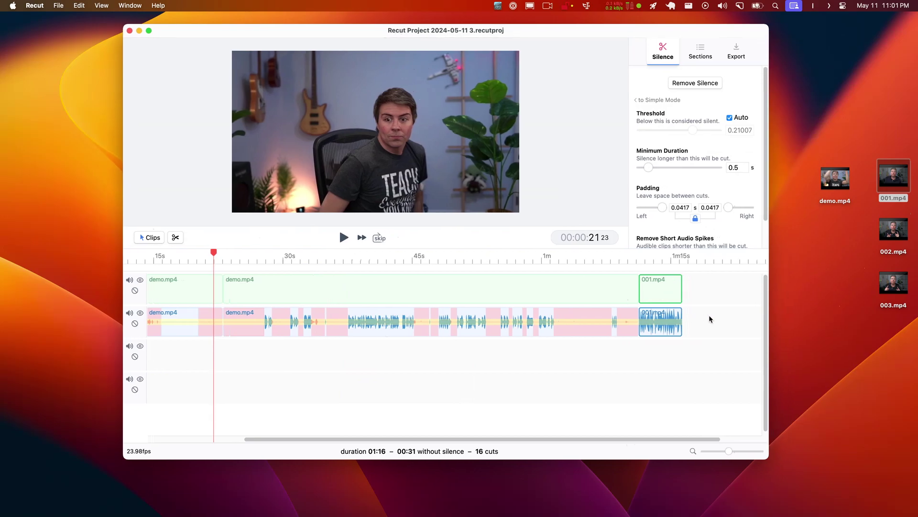
{"action": "left_click_drag", "start_coordinate": [664, 300], "coordinate": [672, 300]}
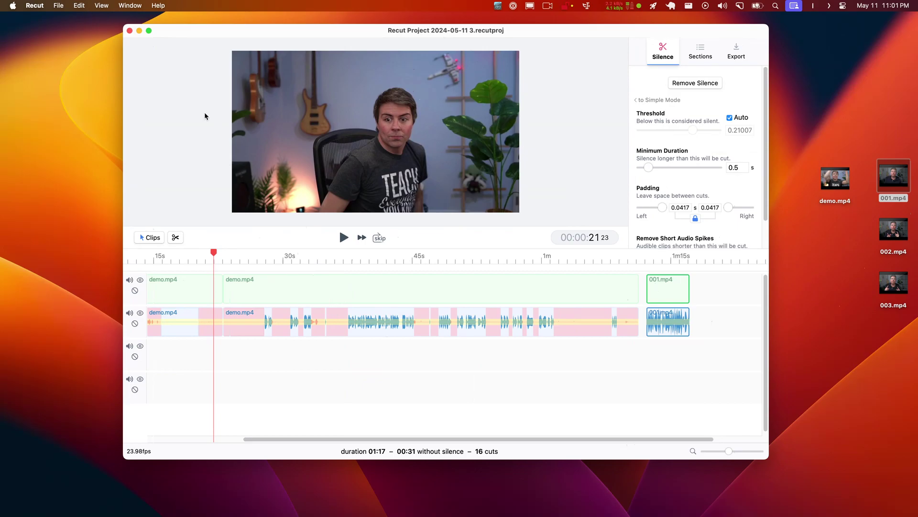
{"action": "key", "text": "super+s"}
{"action": "left_click_drag", "start_coordinate": [668, 291], "coordinate": [487, 226]}
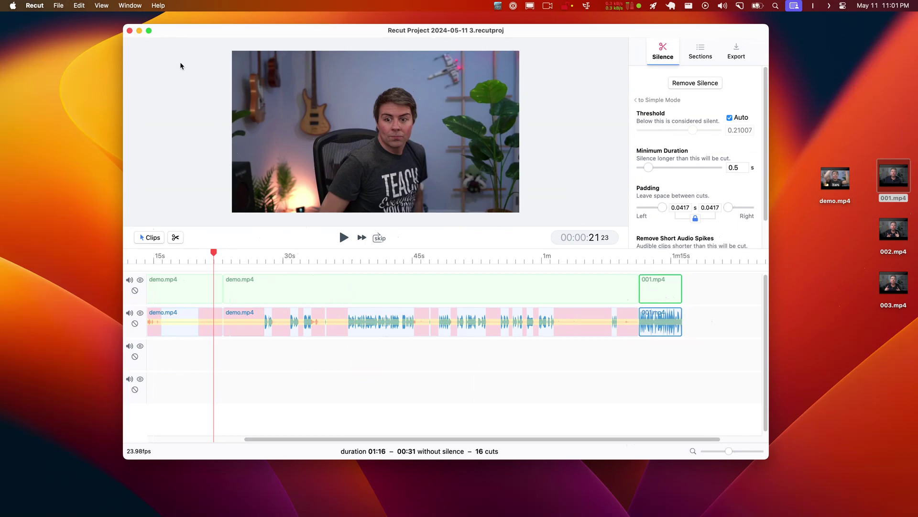
{"action": "left_click", "coordinate": [59, 6]}
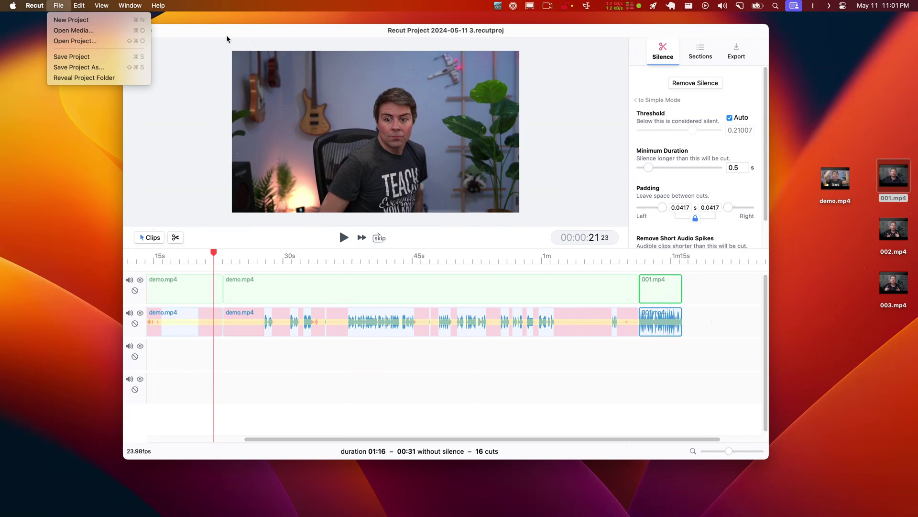
{"action": "left_click", "coordinate": [287, 30]}
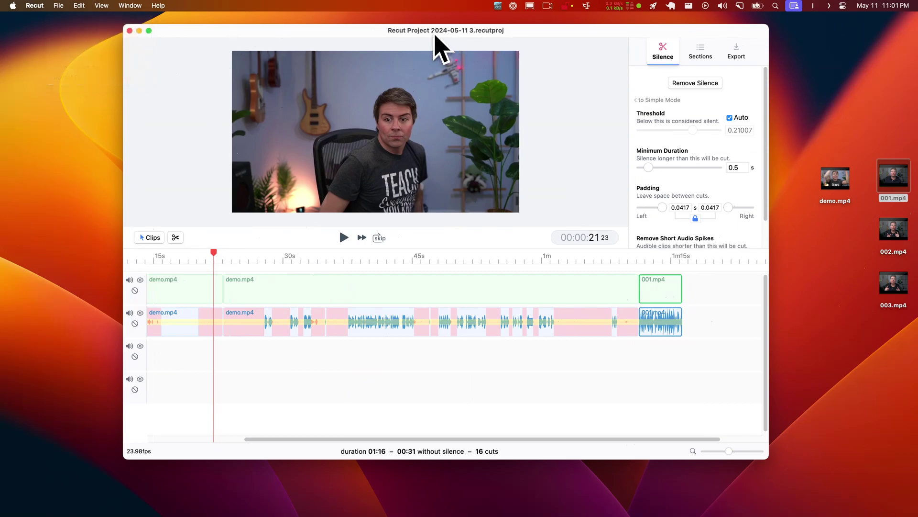
{"action": "left_click", "coordinate": [58, 5]}
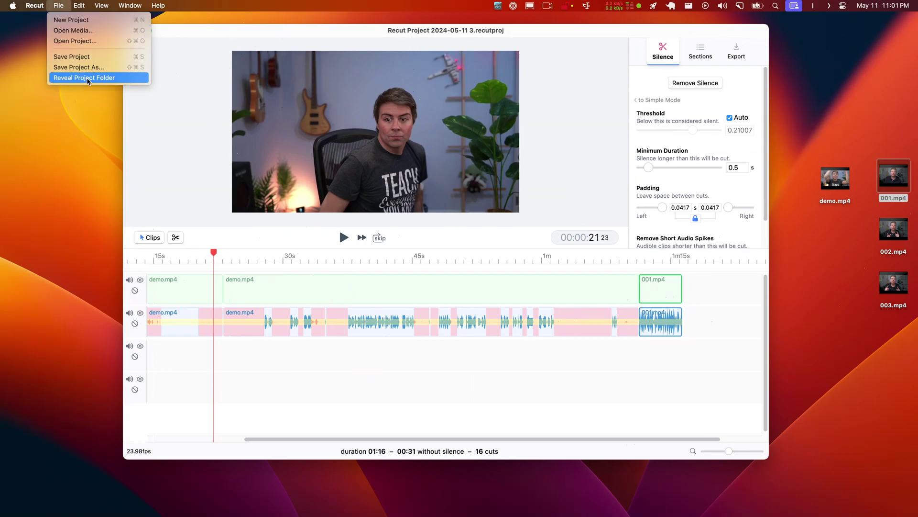
{"action": "left_click", "coordinate": [115, 78]}
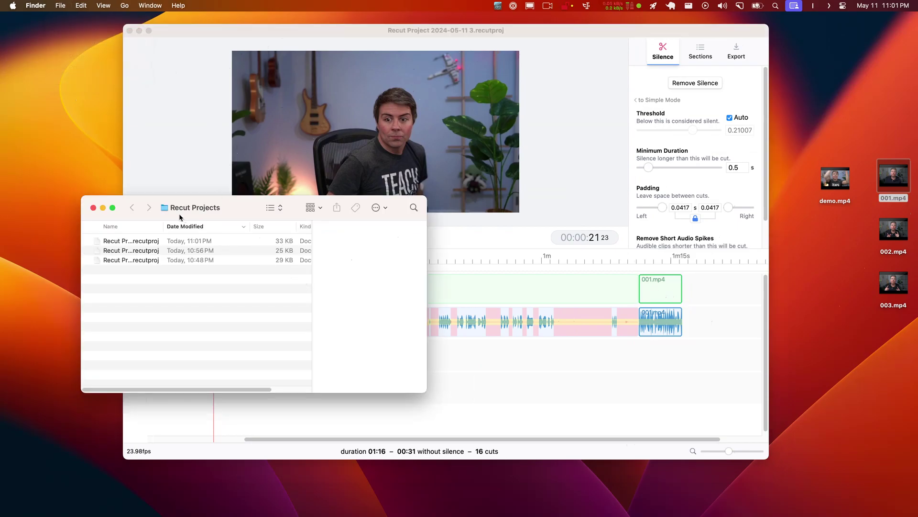
{"action": "left_click", "coordinate": [168, 211], "text": "super"}
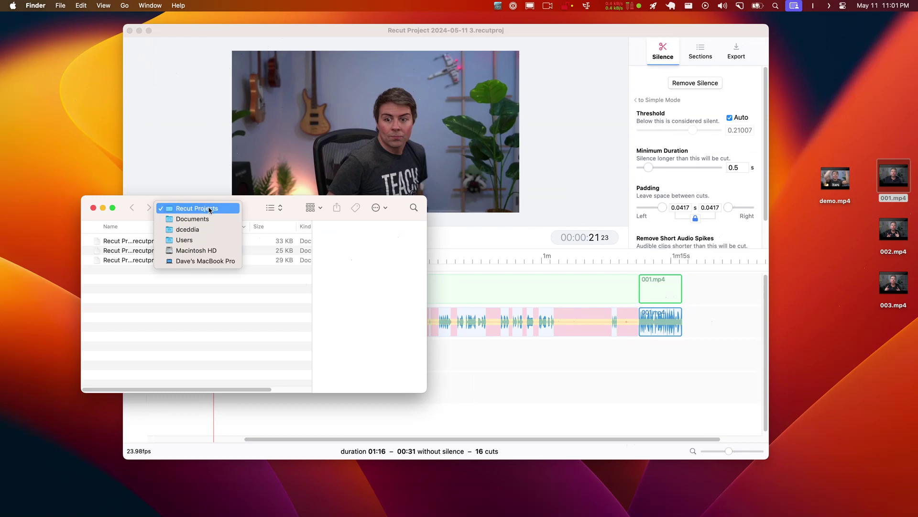
{"action": "left_click", "coordinate": [246, 207]}
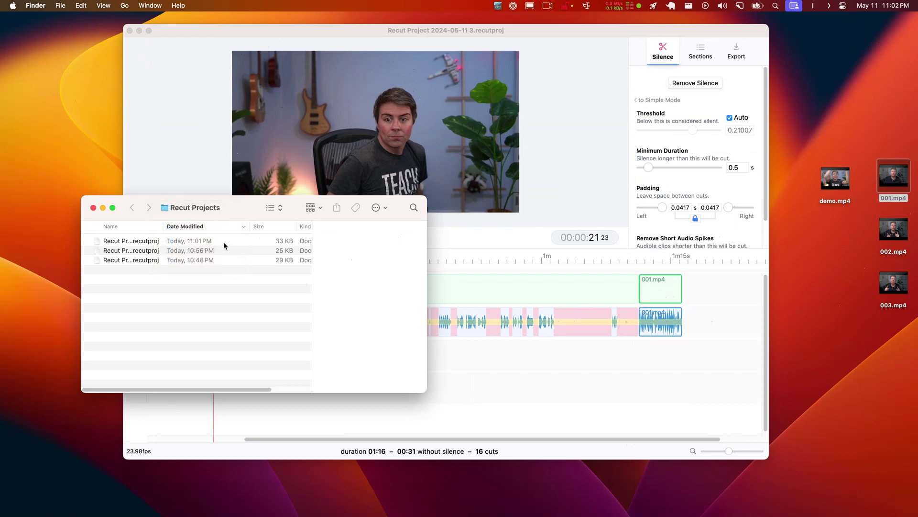
{"action": "left_click", "coordinate": [94, 207]}
{"action": "left_click", "coordinate": [247, 40]}
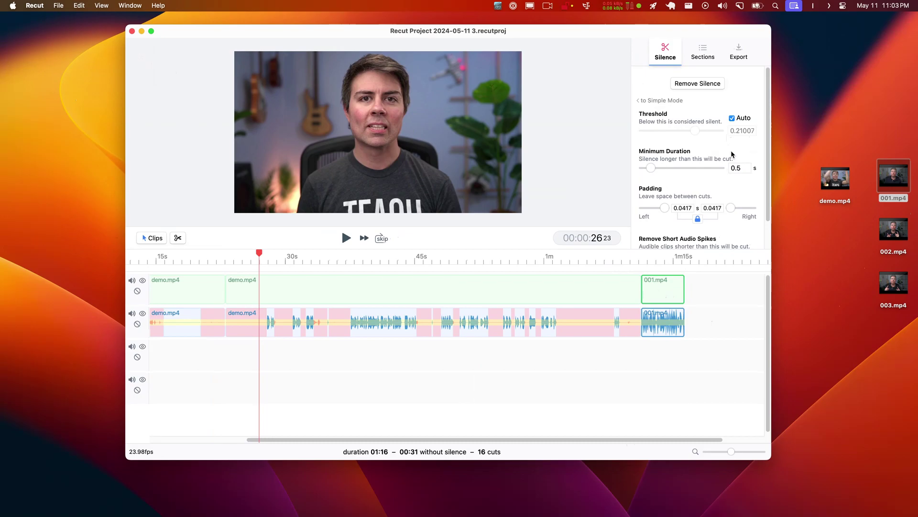
{"action": "scroll", "coordinate": [743, 143], "scroll_direction": "down", "scroll_amount": 2}
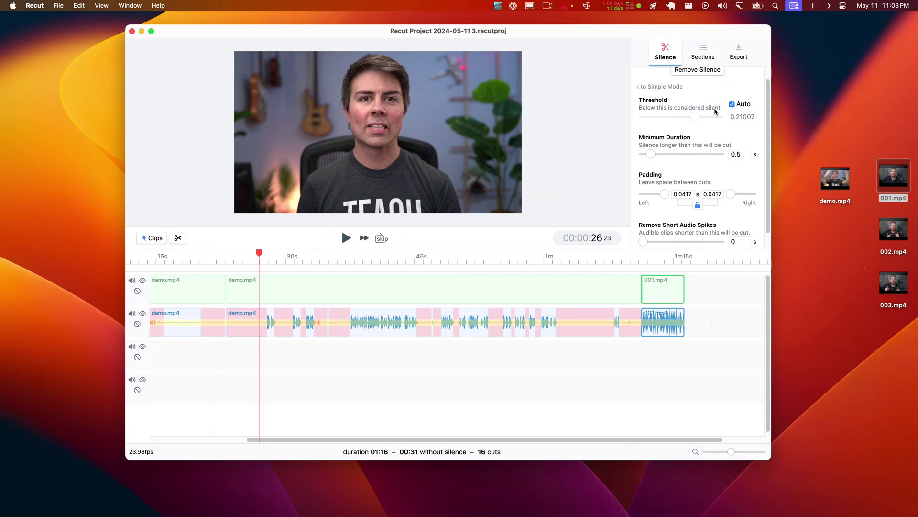
{"action": "scroll", "coordinate": [706, 188], "scroll_direction": "up", "scroll_amount": 2}
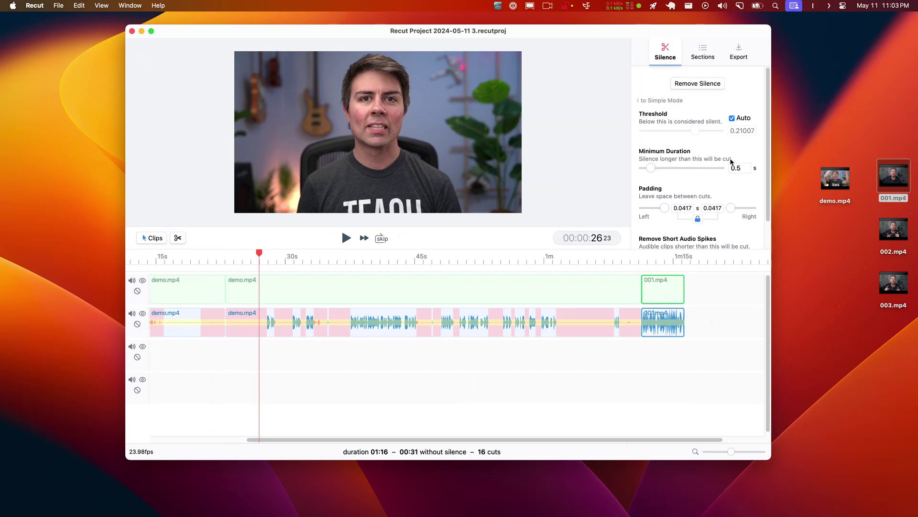
- Use Simple Mode silence settings with Intensity Natural, giving 14 cuts and 00:38
{"action": "left_click", "coordinate": [662, 101]}
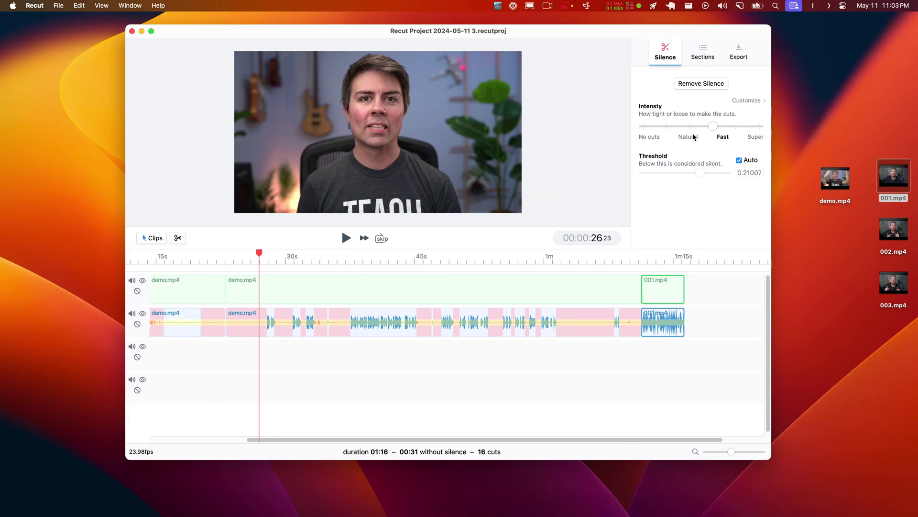
{"action": "left_click_drag", "start_coordinate": [709, 125], "coordinate": [633, 118]}
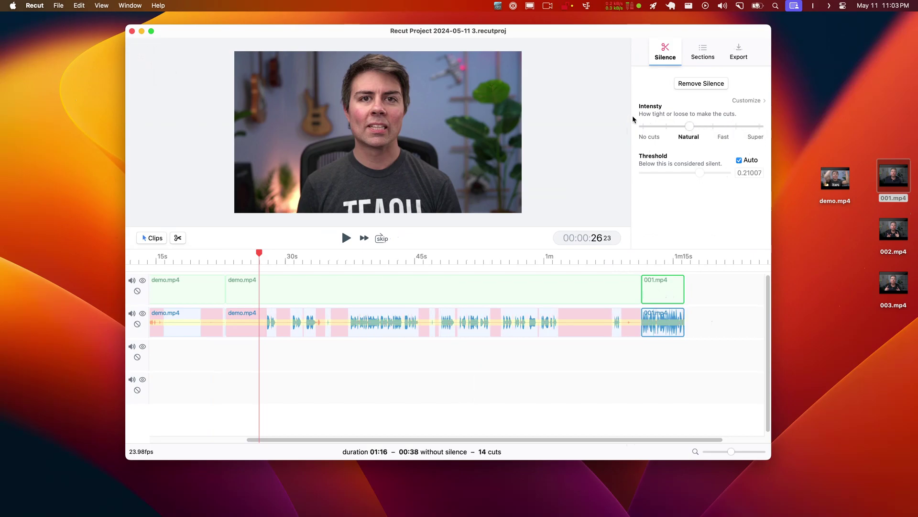
- In the custom silence settings, set padding to 0.3336 s and minimum duration to 0.542 s
{"action": "left_click", "coordinate": [744, 102]}
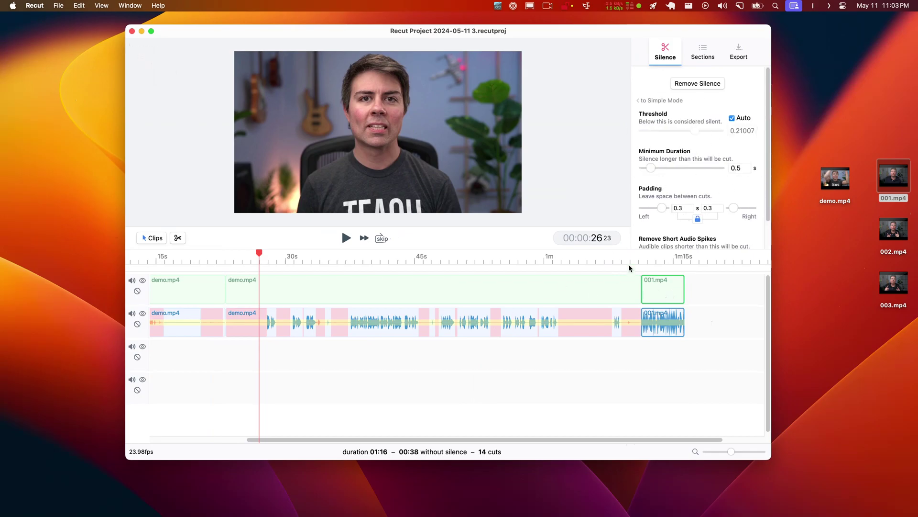
{"action": "left_click_drag", "start_coordinate": [664, 205], "coordinate": [661, 206]}
{"action": "left_click_drag", "start_coordinate": [651, 170], "coordinate": [652, 168]}
- Remove silence, select some resulting clips, then undo the removal and zoom out
{"action": "left_click", "coordinate": [703, 86]}
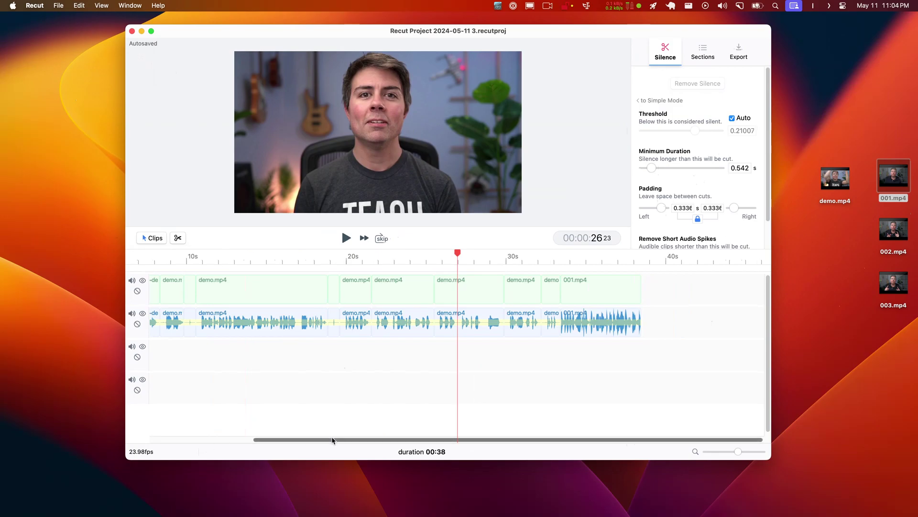
{"action": "scroll", "coordinate": [191, 436], "scroll_direction": "left", "scroll_amount": 5}
{"action": "left_click_drag", "start_coordinate": [194, 359], "coordinate": [389, 331]}
{"action": "left_click", "coordinate": [328, 322]}
{"action": "left_click", "coordinate": [312, 325]}
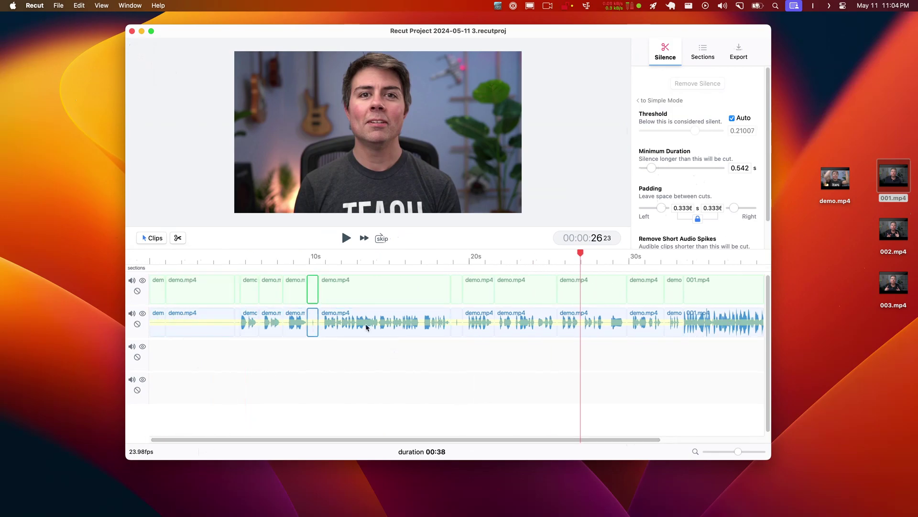
{"action": "left_click", "coordinate": [476, 323]}
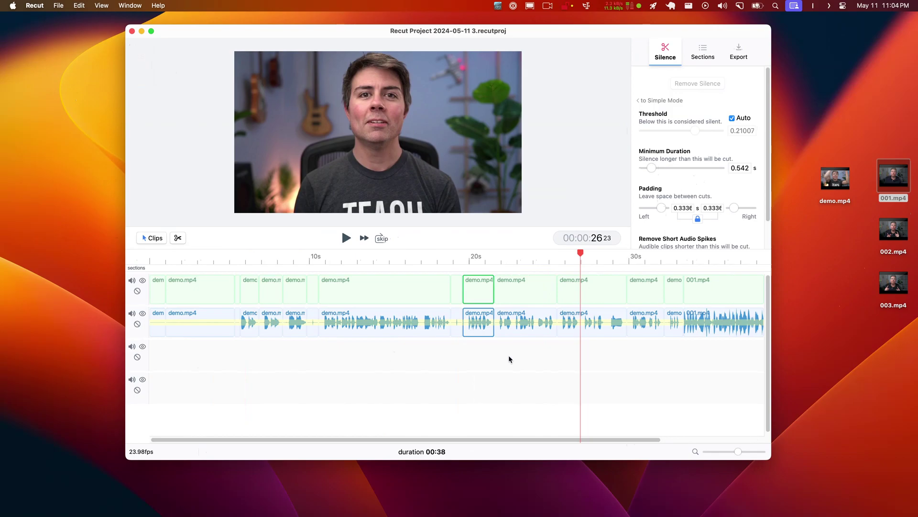
{"action": "key", "text": "super+z"}
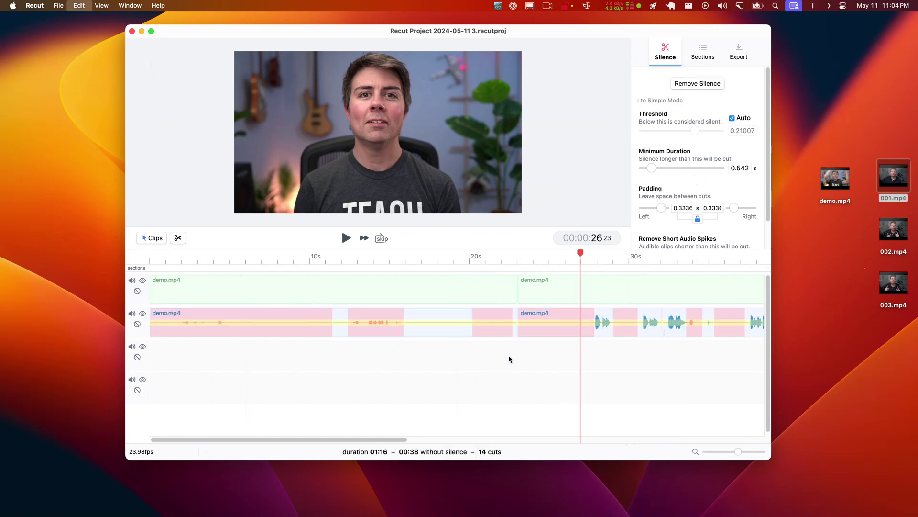
{"action": "key", "text": "super+minus"}
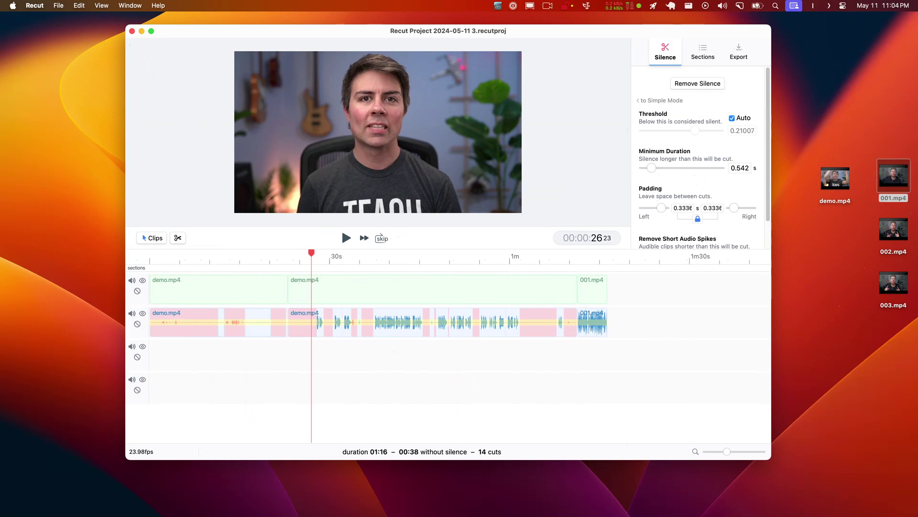
- With the playhead at 55 s, remove silence, undo it, then redo it
{"action": "mouse_move", "coordinate": [478, 261]}
{"action": "left_mouse_down"}
{"action": "mouse_move", "coordinate": [517, 256]}
{"action": "mouse_move", "coordinate": [483, 256]}
{"action": "left_mouse_up"}
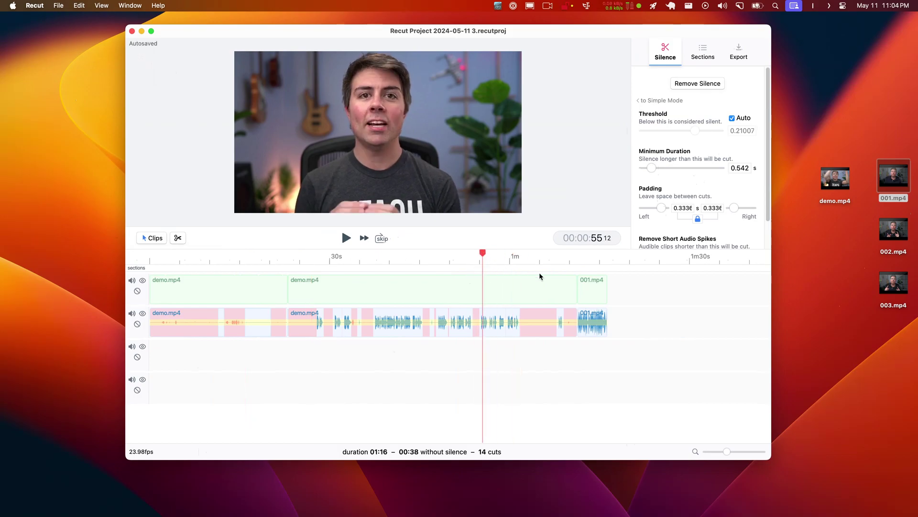
{"action": "left_click", "coordinate": [702, 86]}
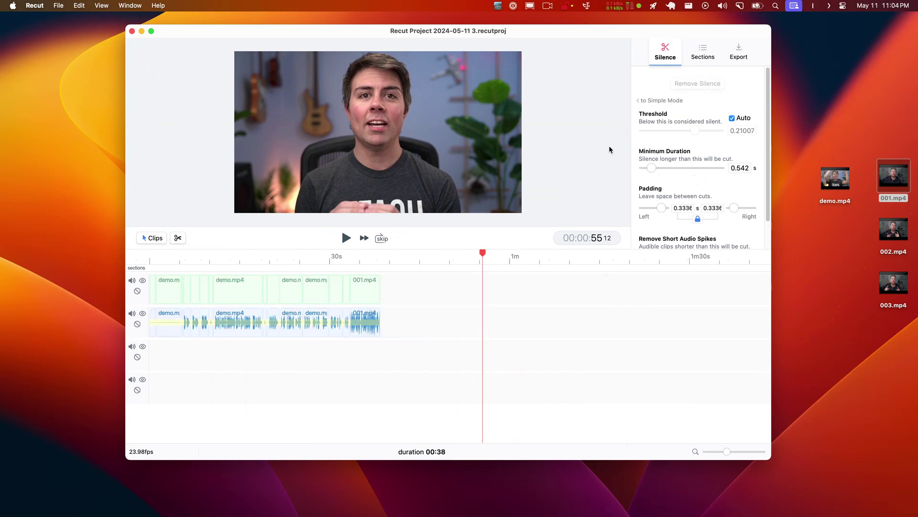
{"action": "key", "text": "super+z"}
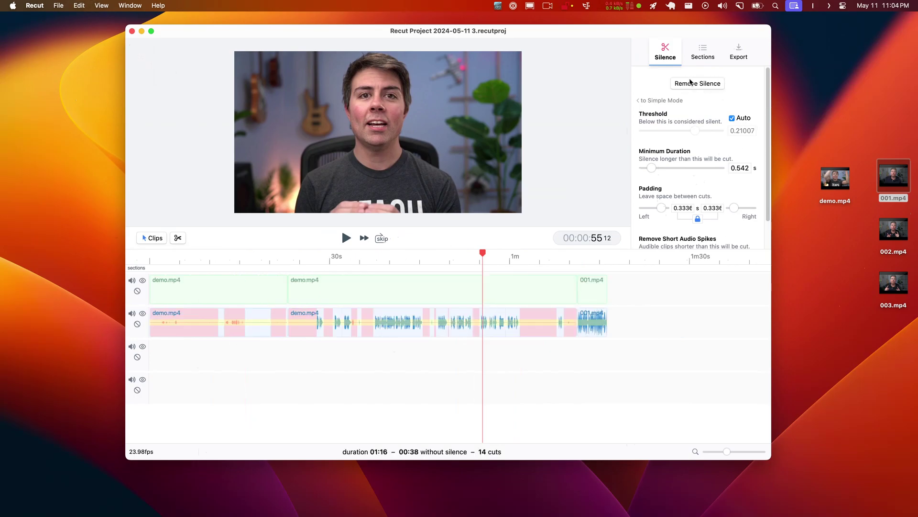
{"action": "key", "text": "super+equal"}
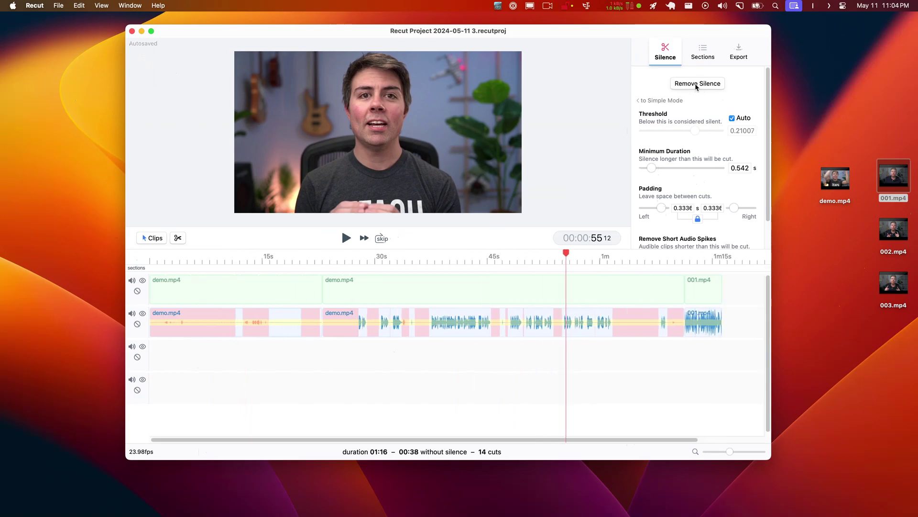
{"action": "key", "text": "super+shift+z"}
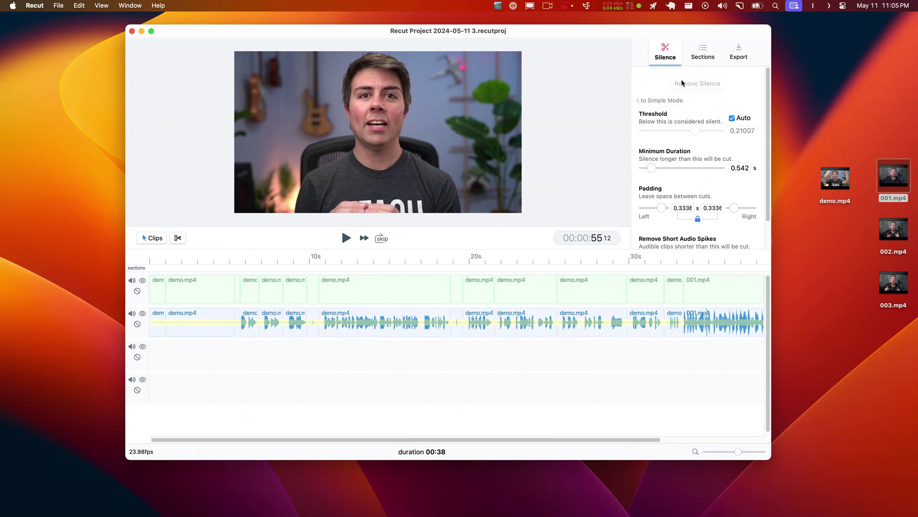
- Flip between the Export and Silence tabs twice, ending on the silence settings (0.542 s, 0.3336 s)
{"action": "left_click", "coordinate": [739, 52]}
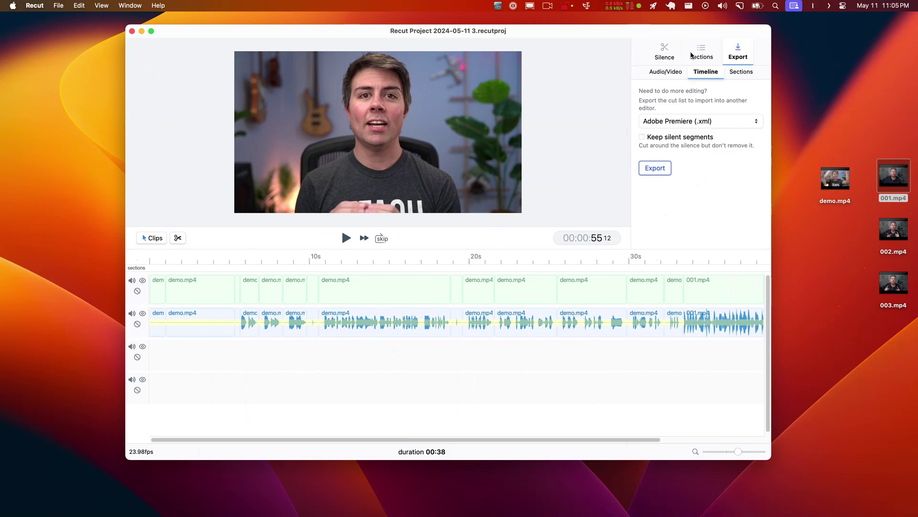
{"action": "left_click", "coordinate": [664, 53]}
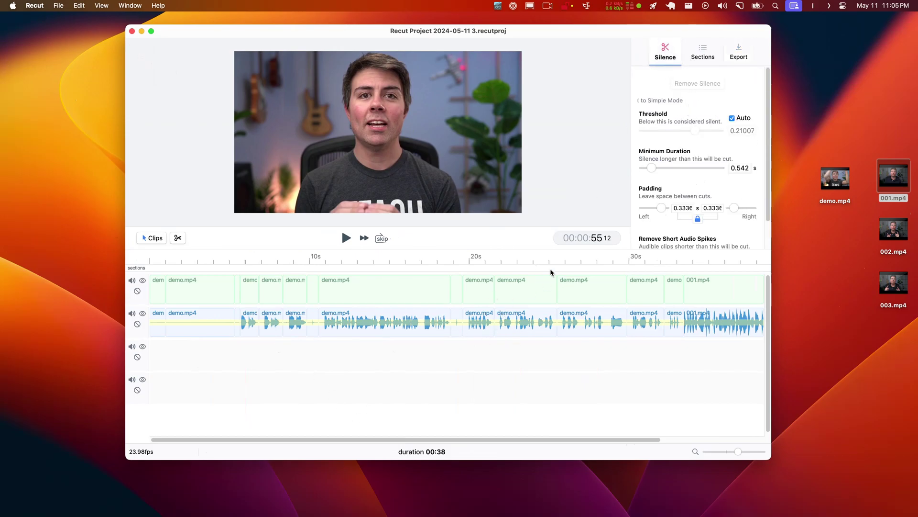
{"action": "left_click", "coordinate": [741, 54]}
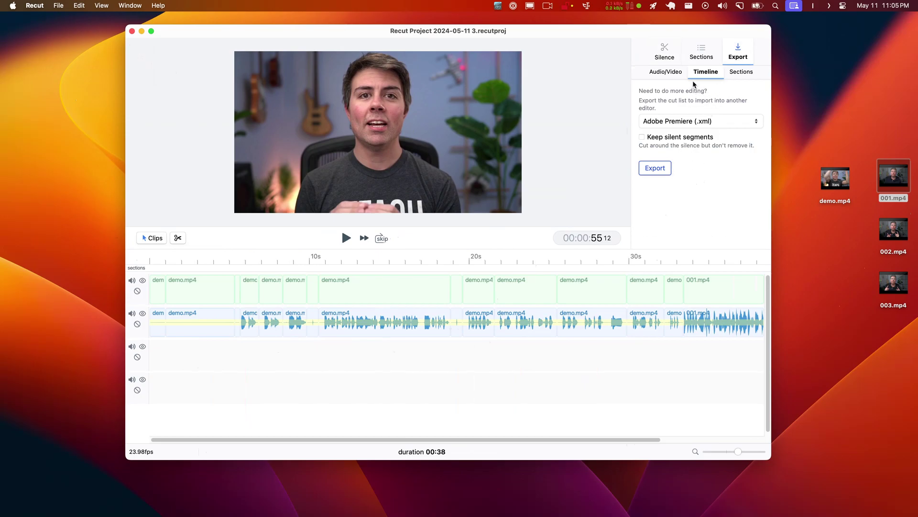
{"action": "left_click", "coordinate": [674, 58]}
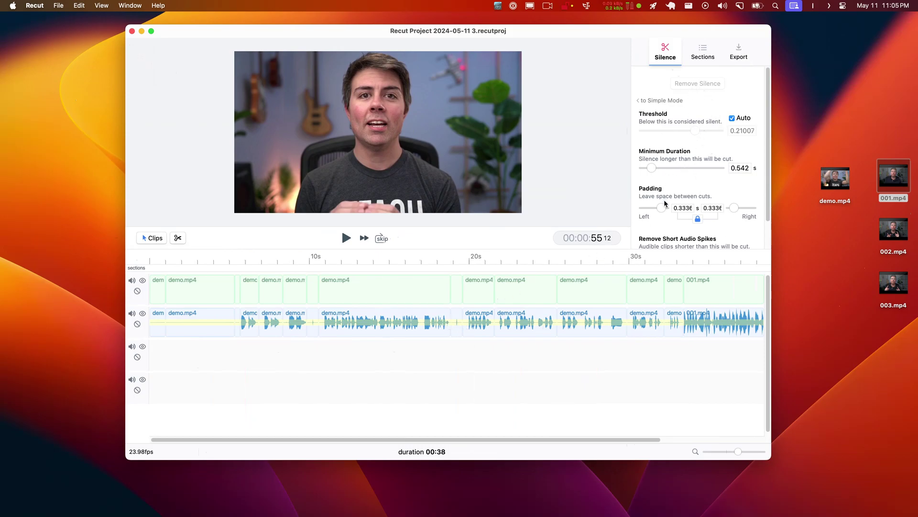
- Set padding to 0.0834 s and minimum duration to 0.333 s, then remove silence again
{"action": "left_click_drag", "start_coordinate": [661, 208], "coordinate": [661, 204]}
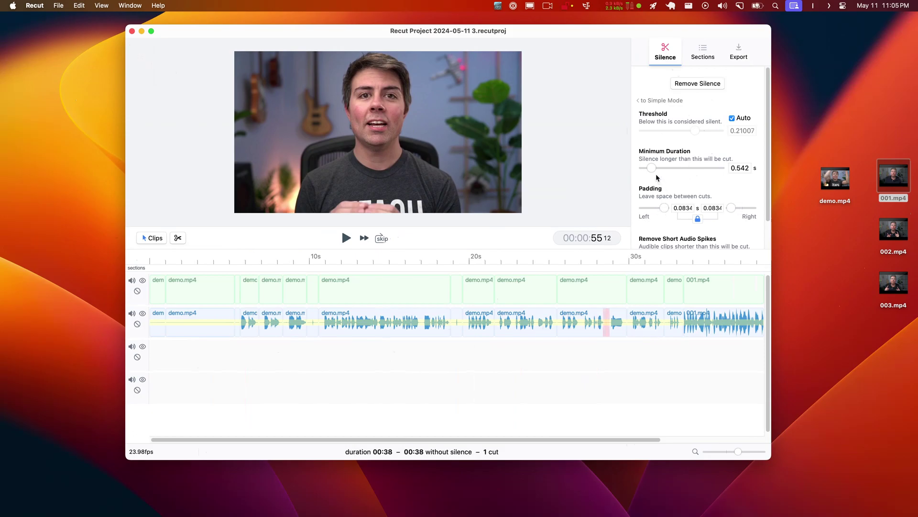
{"action": "left_click_drag", "start_coordinate": [654, 168], "coordinate": [648, 166]}
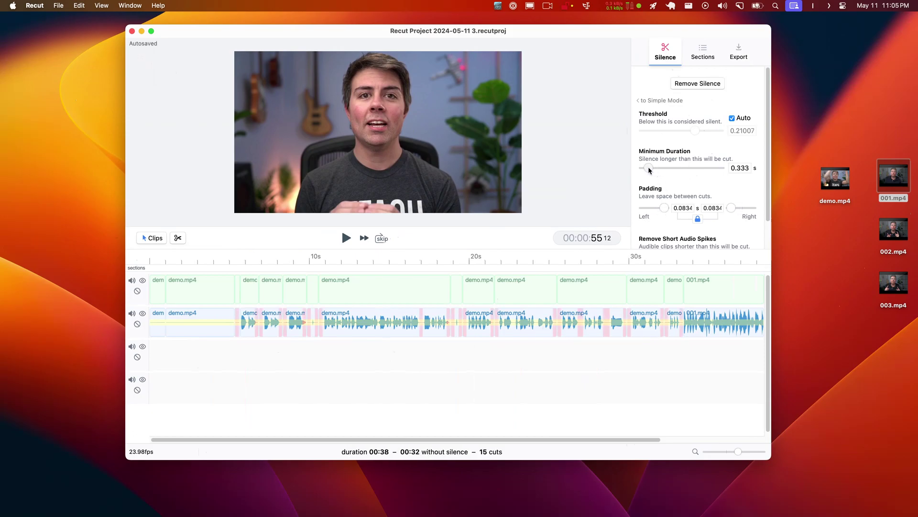
{"action": "left_click", "coordinate": [711, 84]}
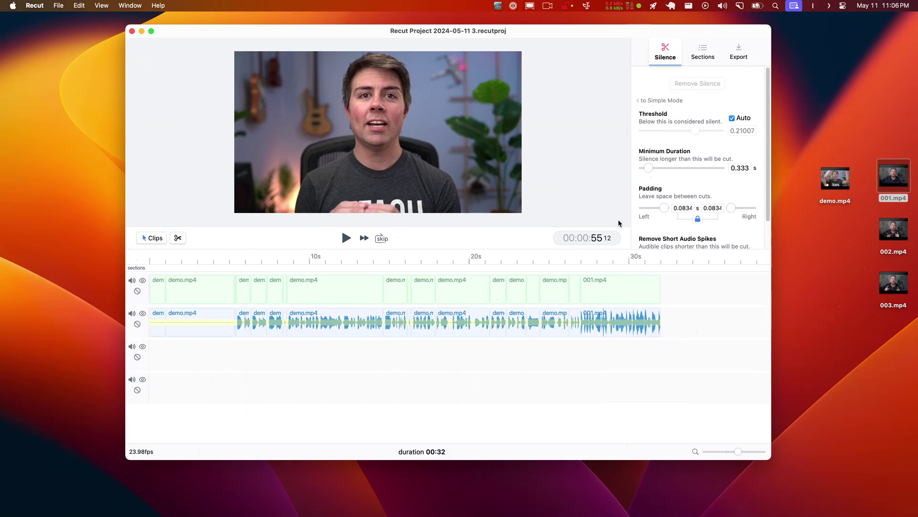
- Turn on skipping silent parts during playback
{"action": "scroll", "coordinate": [652, 229], "scroll_direction": "down", "scroll_amount": 2}
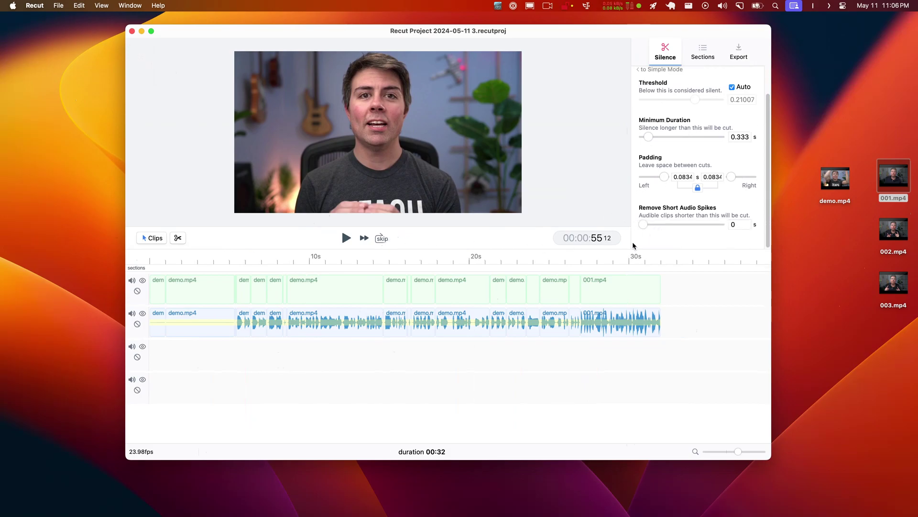
{"action": "scroll", "coordinate": [636, 242], "scroll_direction": "up", "scroll_amount": 2}
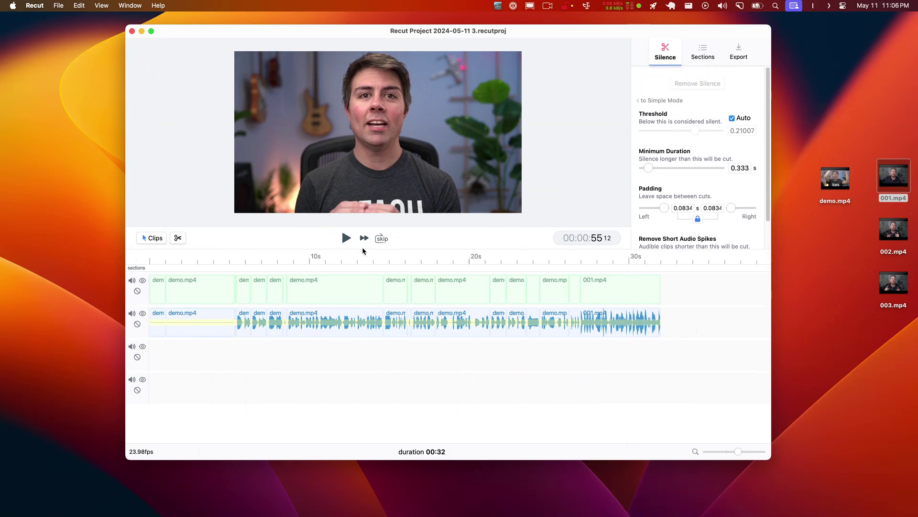
{"action": "left_click", "coordinate": [382, 240]}
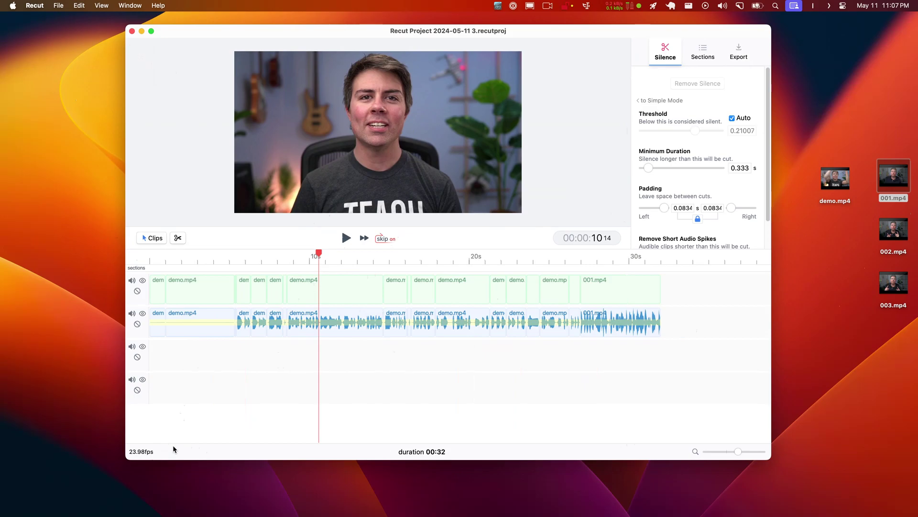
- Cycle the time readout through frames and seconds, back to timecode
{"action": "left_click", "coordinate": [587, 239]}
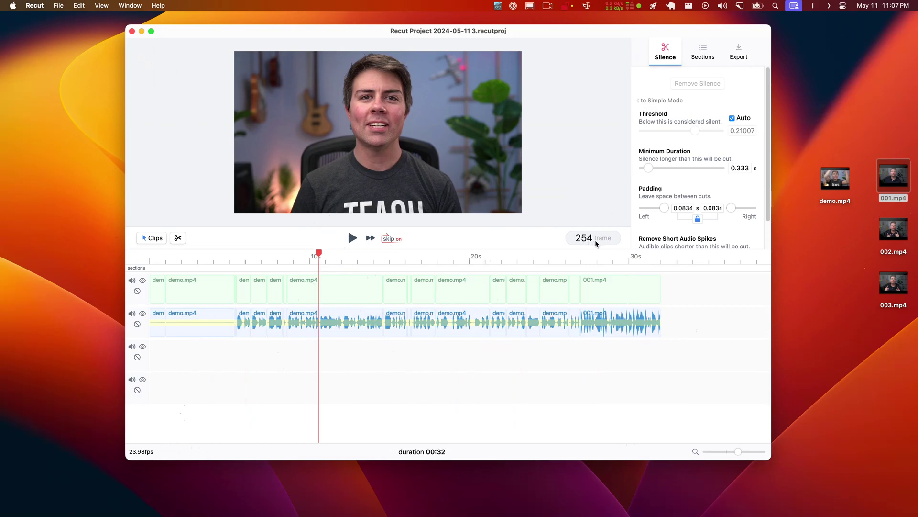
{"action": "left_click", "coordinate": [595, 242]}
{"action": "left_click", "coordinate": [594, 242]}
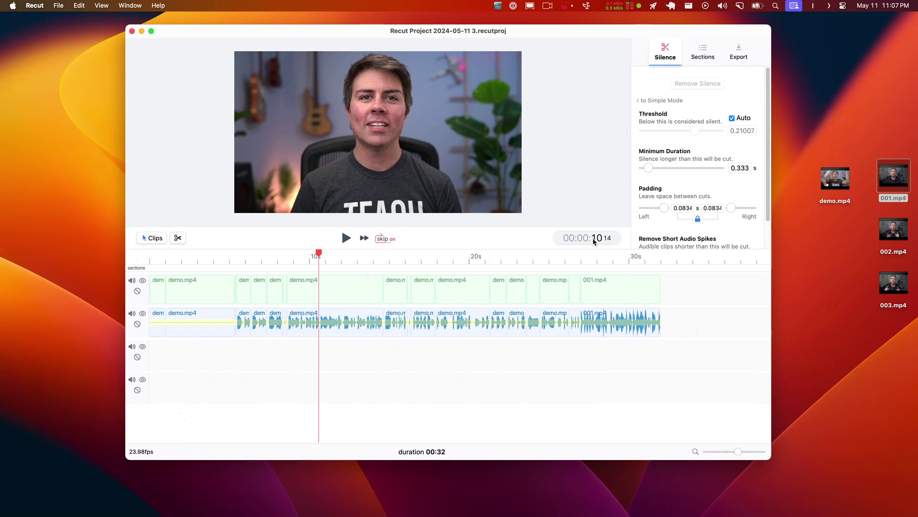